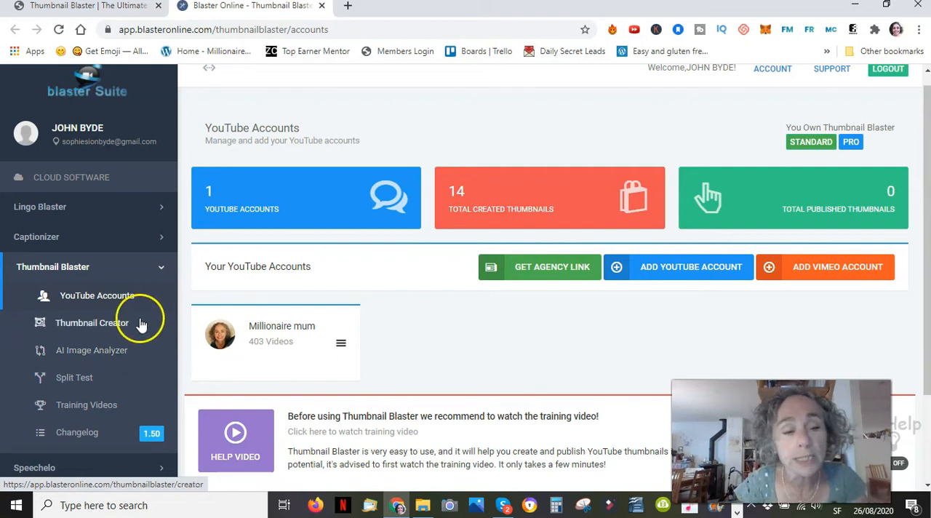
Step: Open the Thumbnail Creator and start a new thumbnail with no video
click(73, 329)
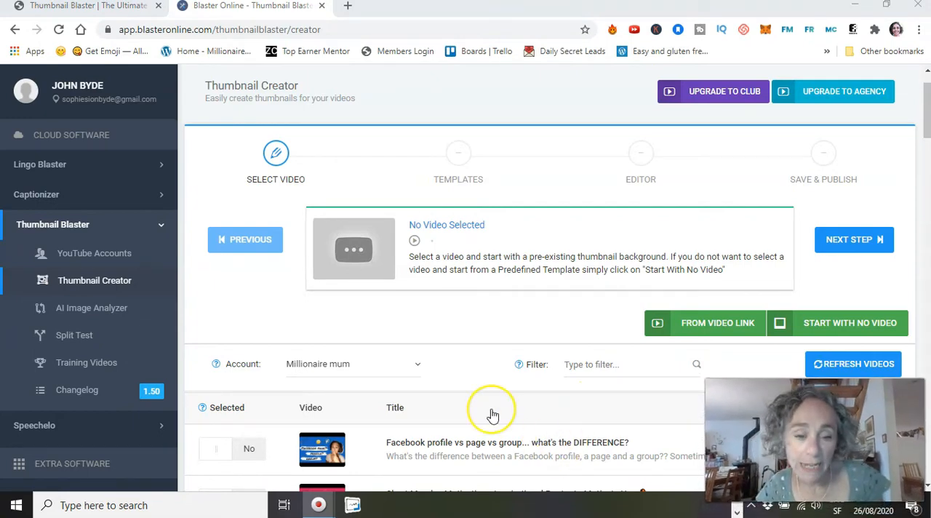
scroll(488, 410, down, 4)
scroll(490, 414, down, 4)
scroll(490, 414, up, 8)
scroll(492, 415, down, 2)
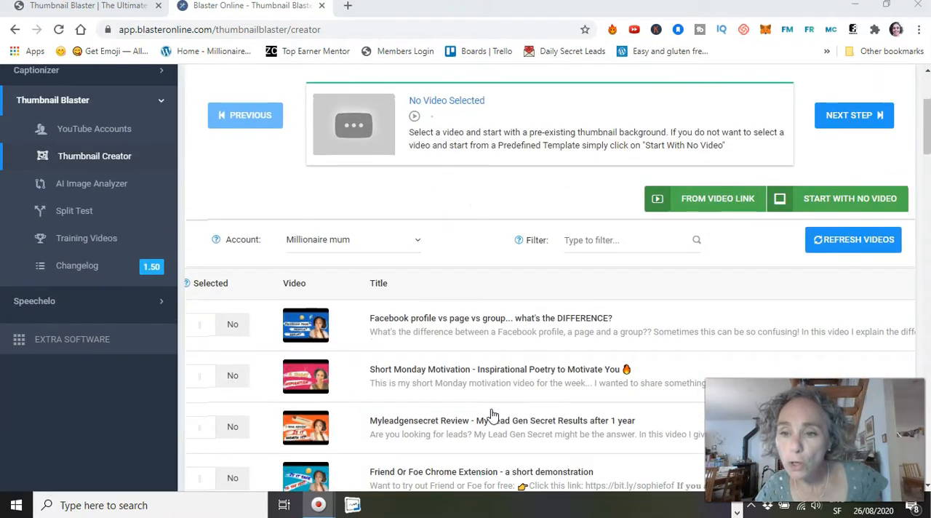
click(833, 203)
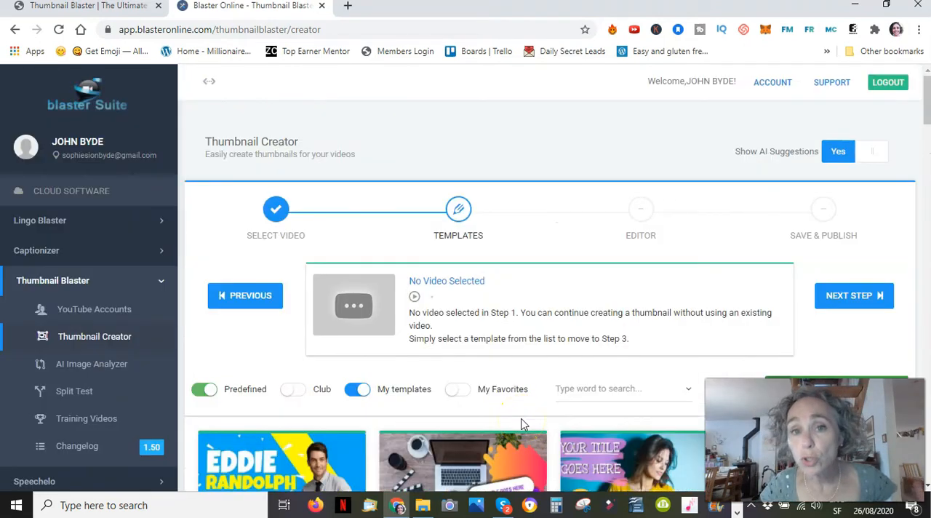
Step: Look through the predefined templates and open the General - #2 template in the editor
scroll(521, 424, down, 5)
scroll(521, 424, down, 3)
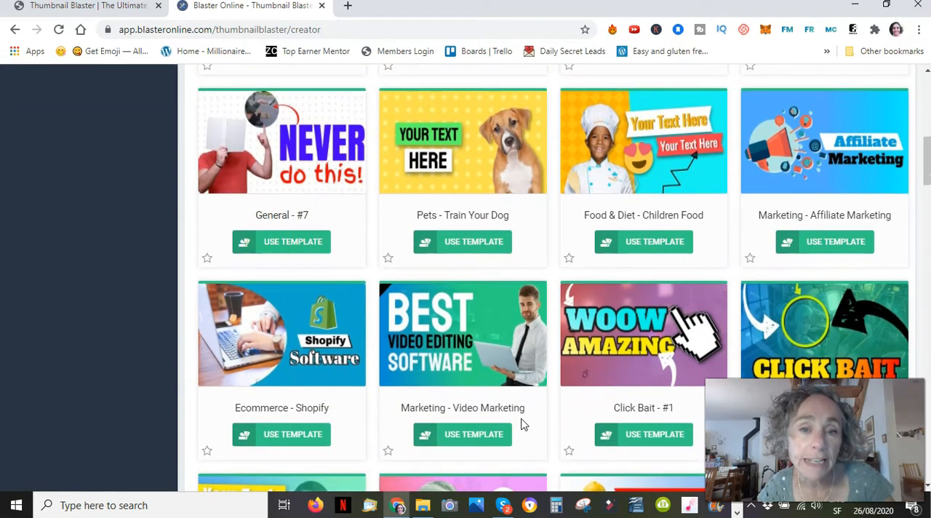
scroll(521, 425, up, 3)
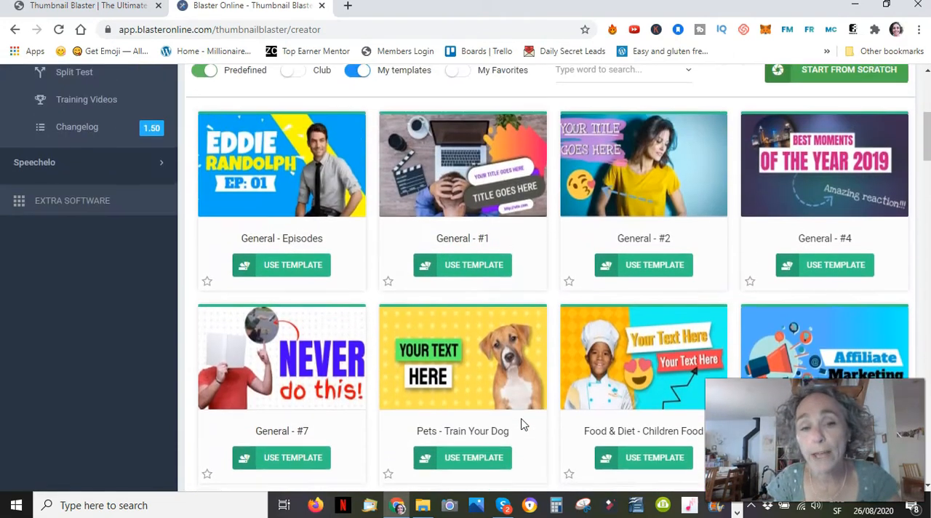
scroll(519, 422, down, 1)
scroll(520, 422, up, 1)
scroll(563, 398, up, 1)
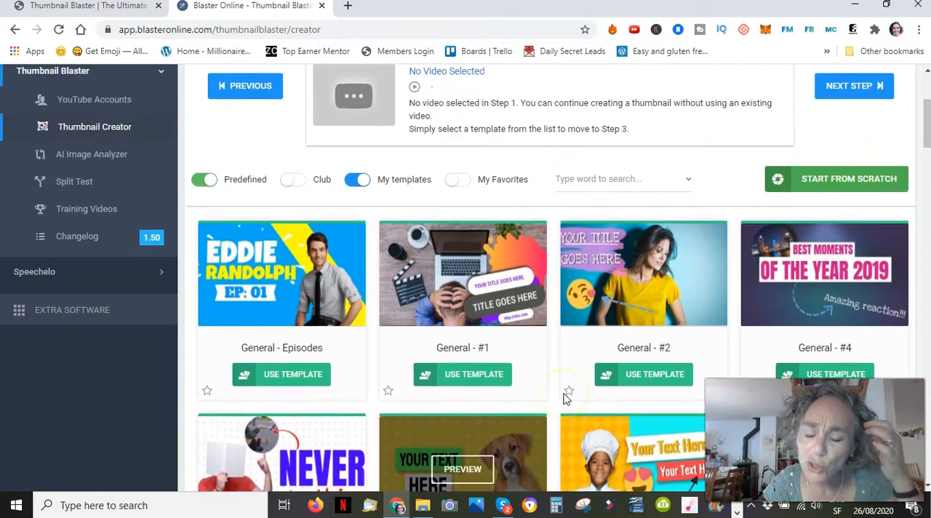
click(652, 384)
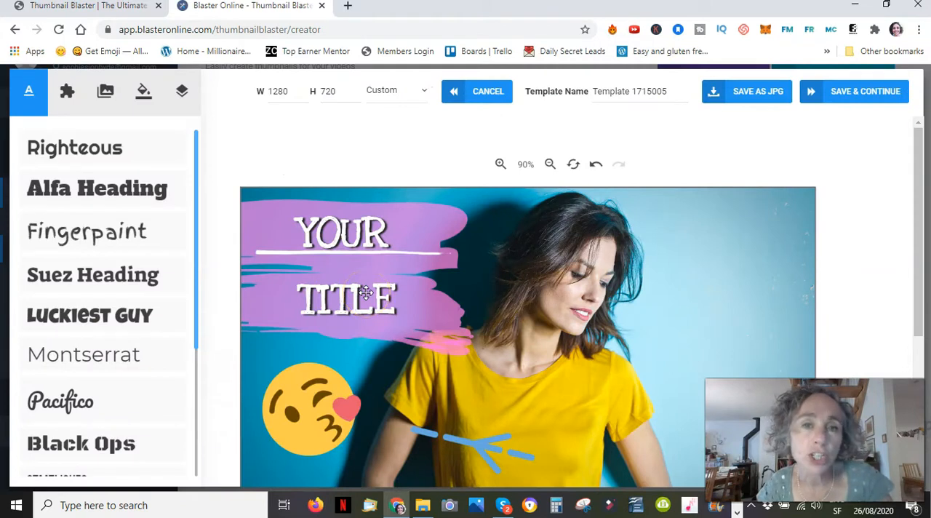
scroll(365, 292, down, 3)
scroll(365, 291, up, 2)
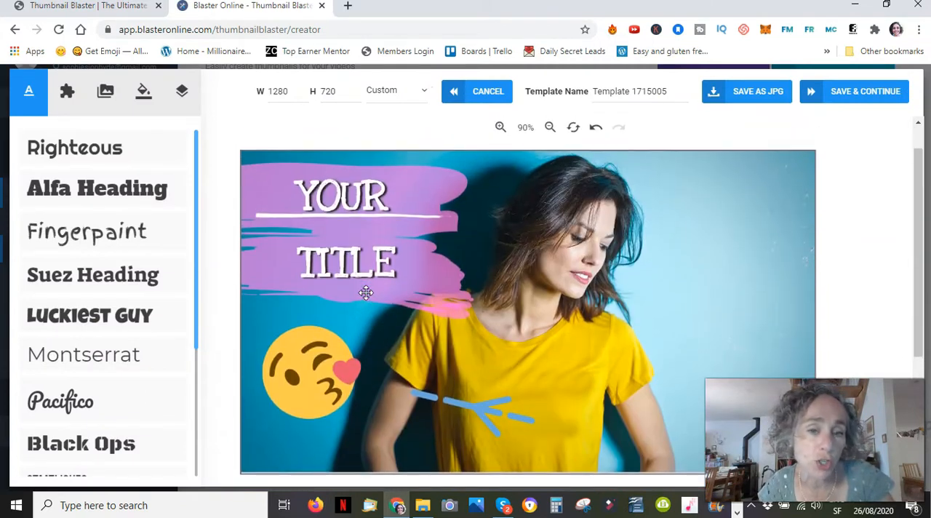
Step: Add the blushing smiley from the Emoji shapes to the thumbnail
click(304, 373)
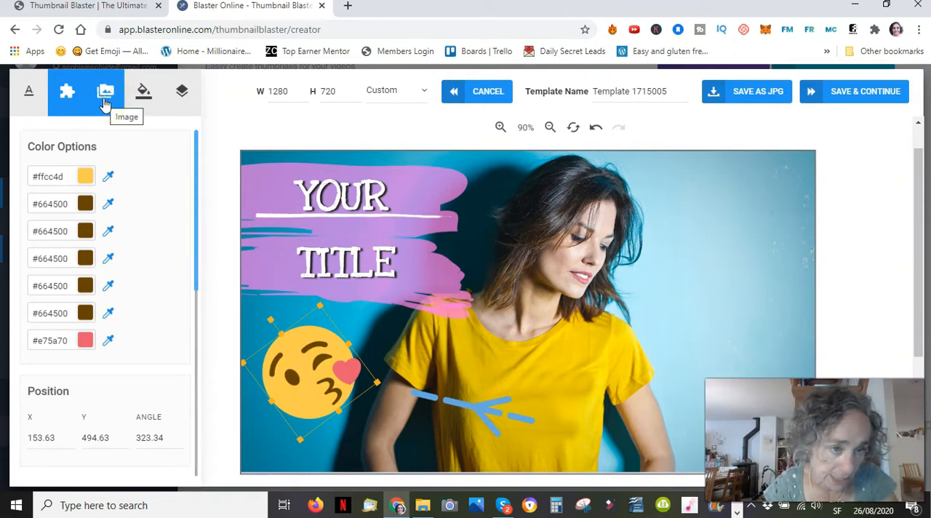
click(70, 95)
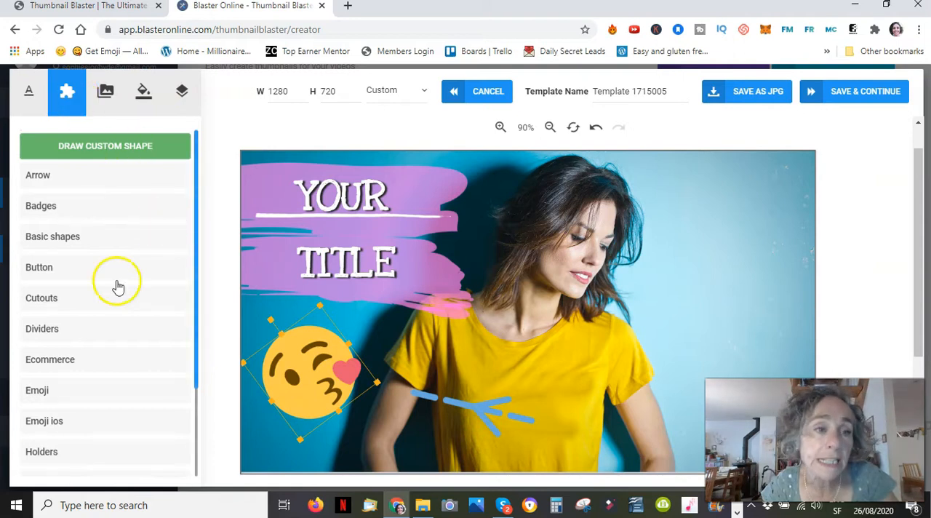
scroll(139, 327, down, 3)
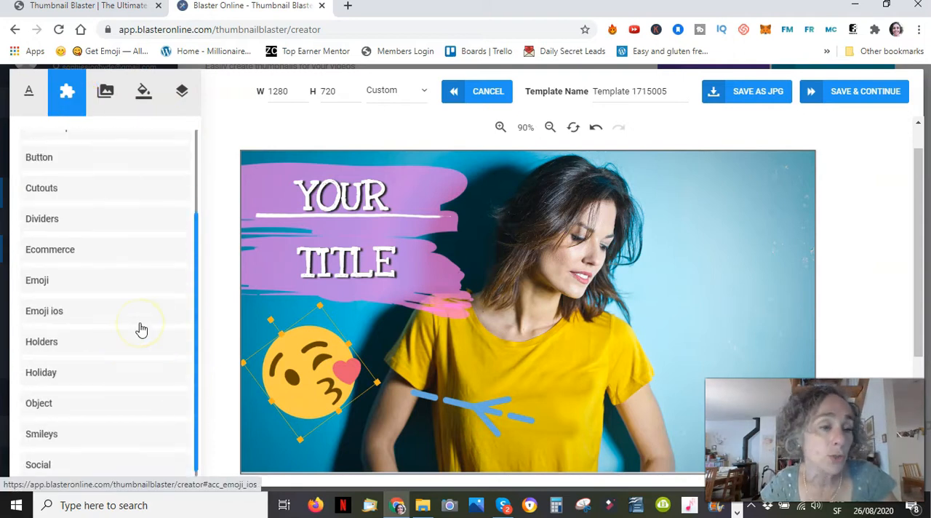
click(48, 282)
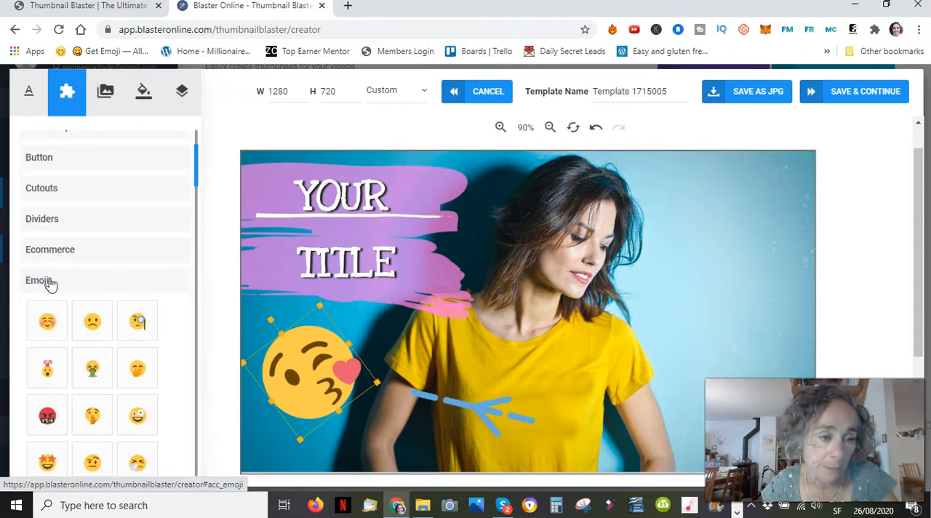
click(43, 324)
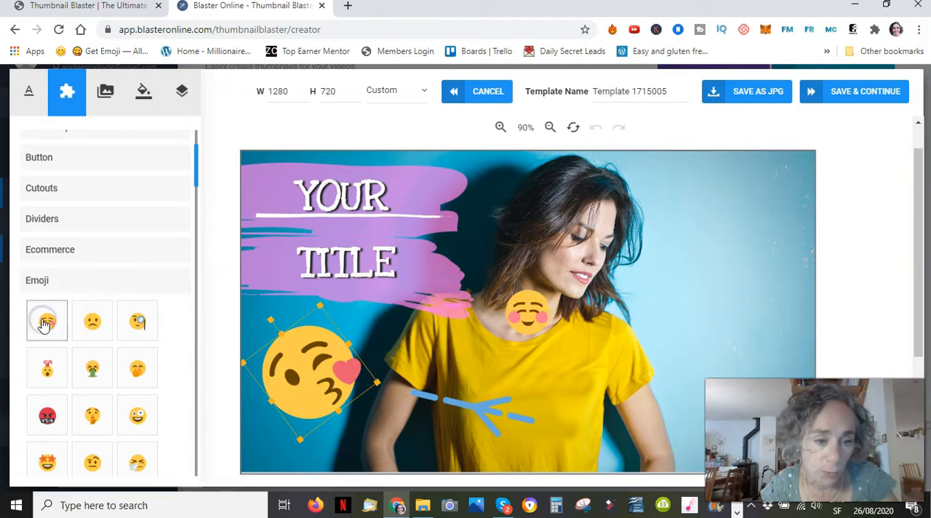
Step: Delete the kissing emoji and put the blushing smiley in its place, enlarged and tilted to about 326 degrees
click(300, 374)
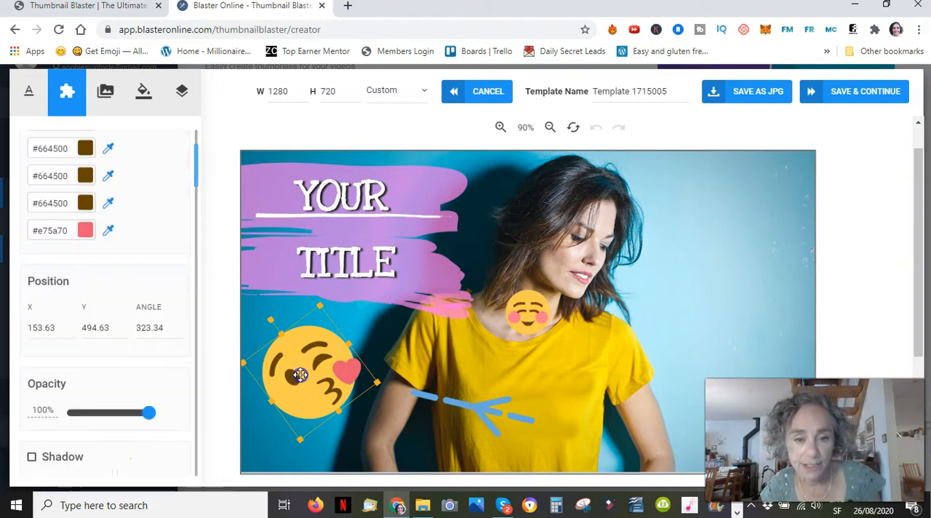
key(Delete)
drag(535, 317, 285, 373)
drag(296, 329, 302, 308)
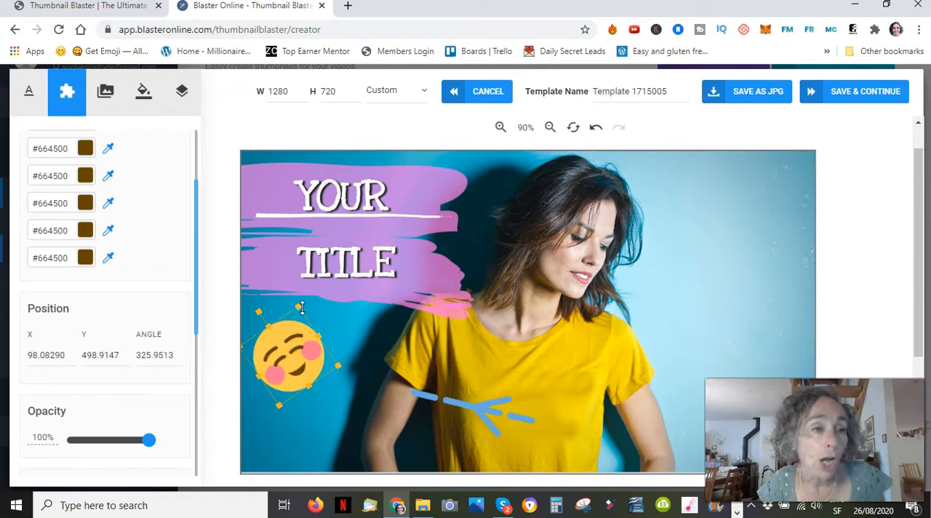
Step: Review the font type choices for the YOUR text and the color options of the brush stroke behind it
click(369, 191)
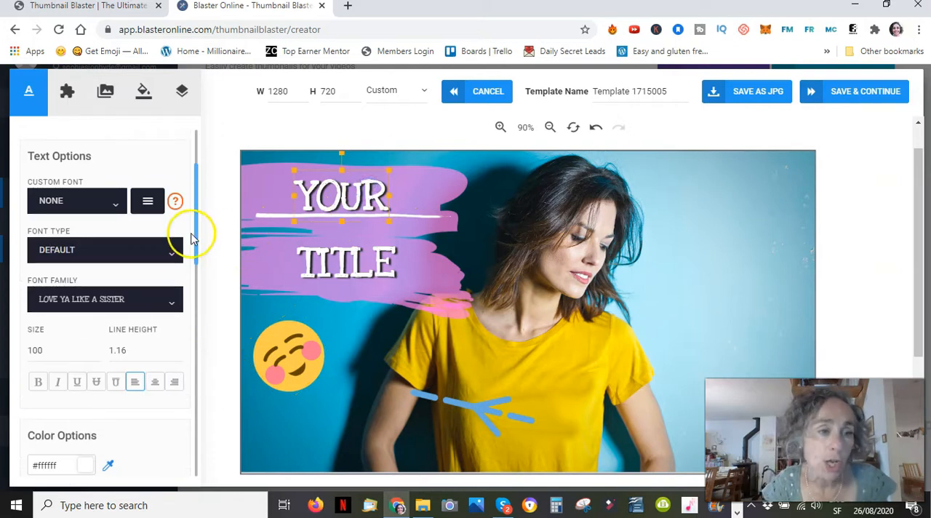
click(174, 254)
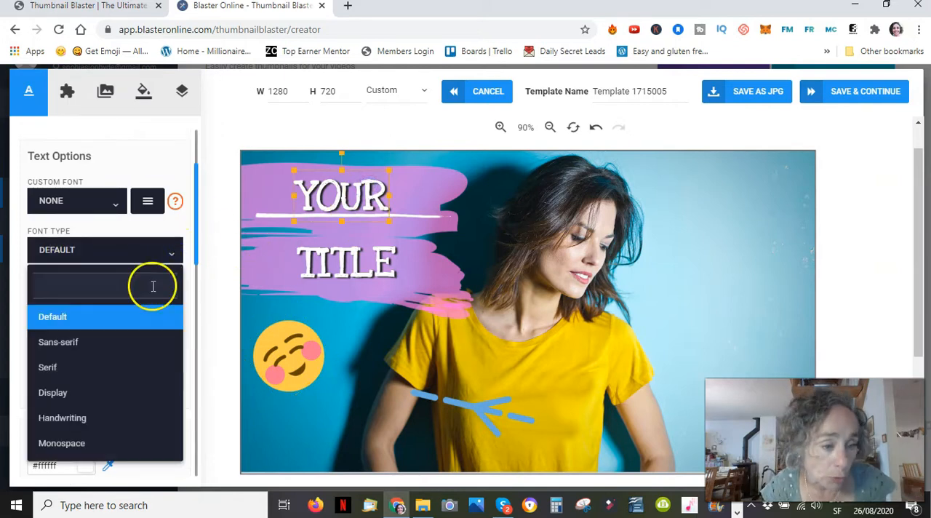
scroll(133, 364, down, 3)
scroll(134, 364, up, 2)
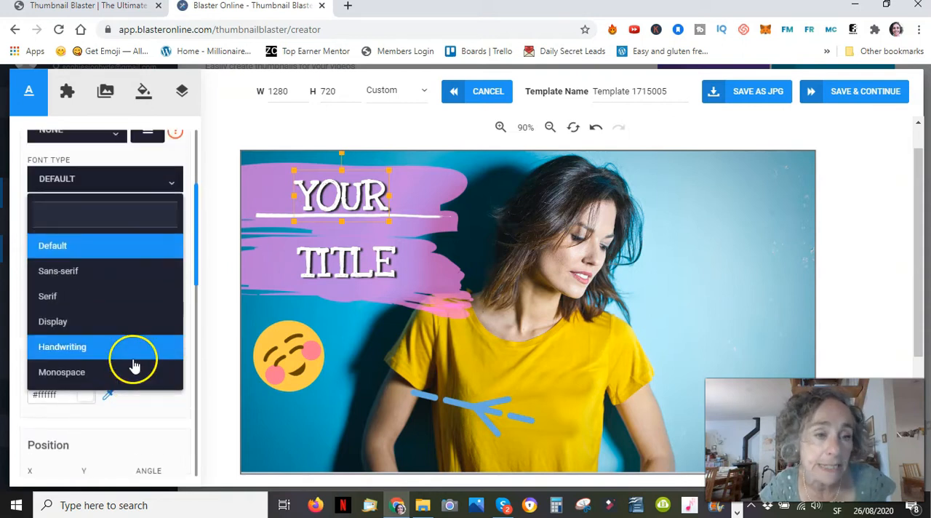
scroll(133, 364, up, 3)
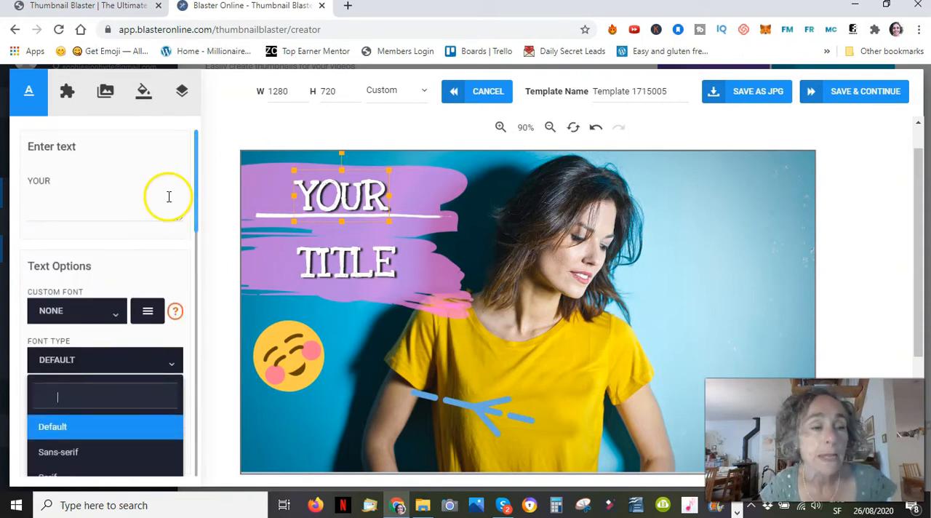
click(326, 230)
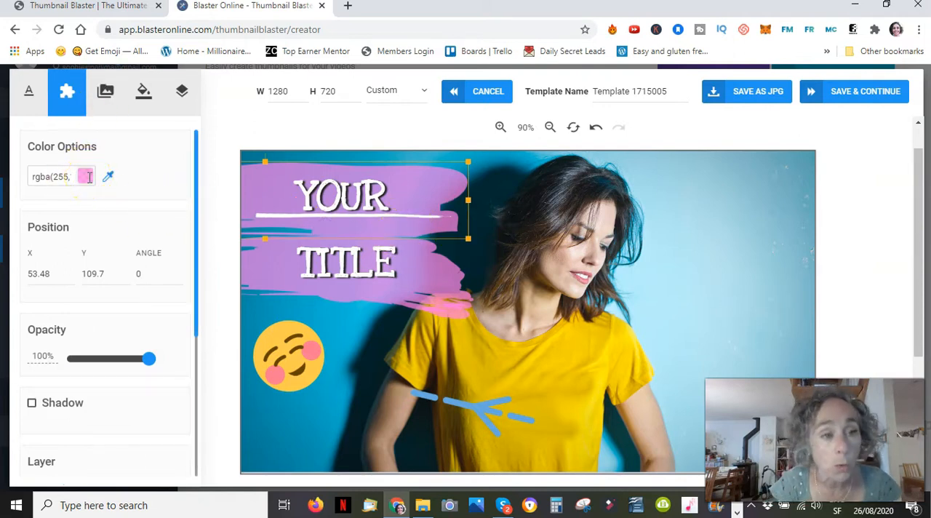
Step: Browse the shape library, including the Holders and Holiday categories
click(32, 90)
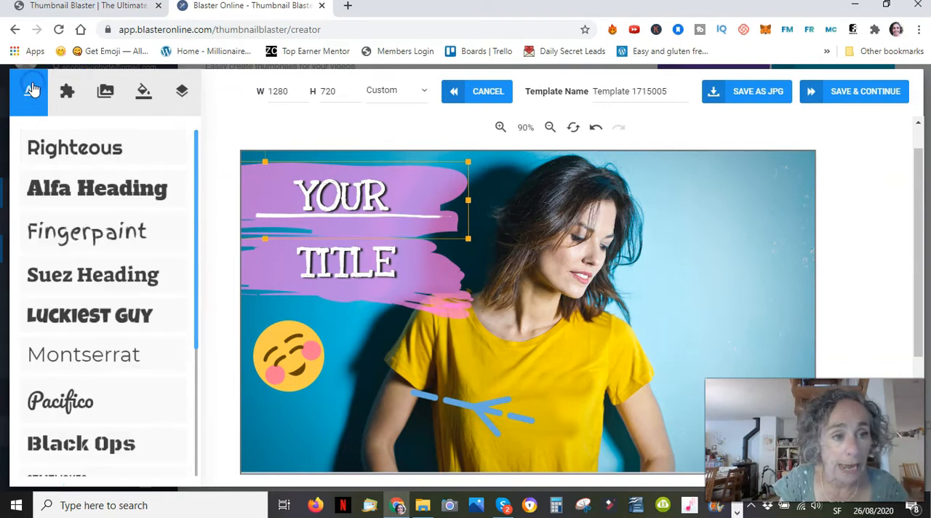
click(67, 91)
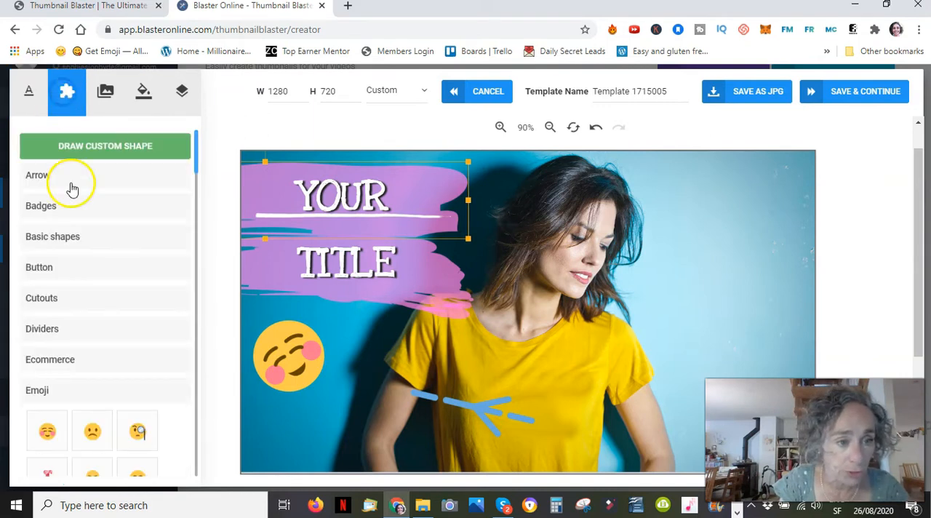
scroll(114, 247, down, 1)
scroll(114, 248, up, 1)
scroll(114, 247, down, 3)
scroll(115, 248, down, 3)
scroll(114, 247, up, 4)
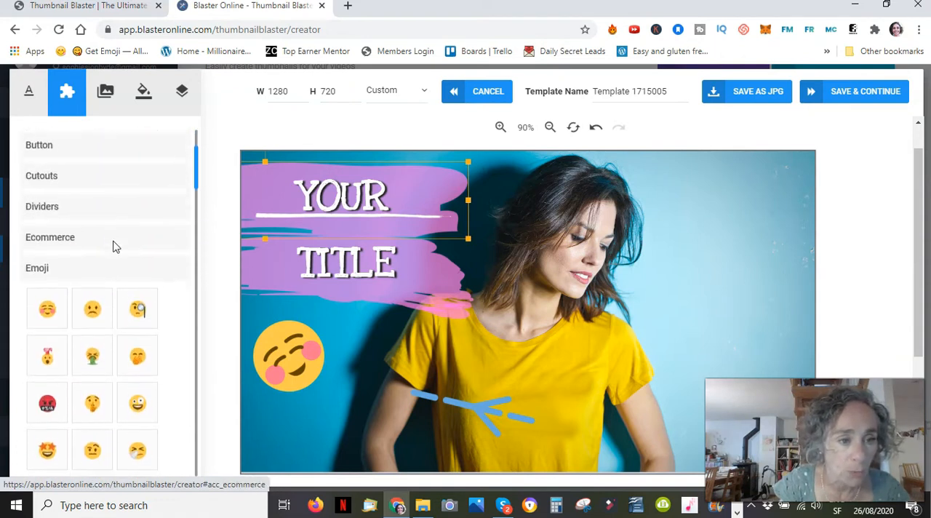
click(56, 286)
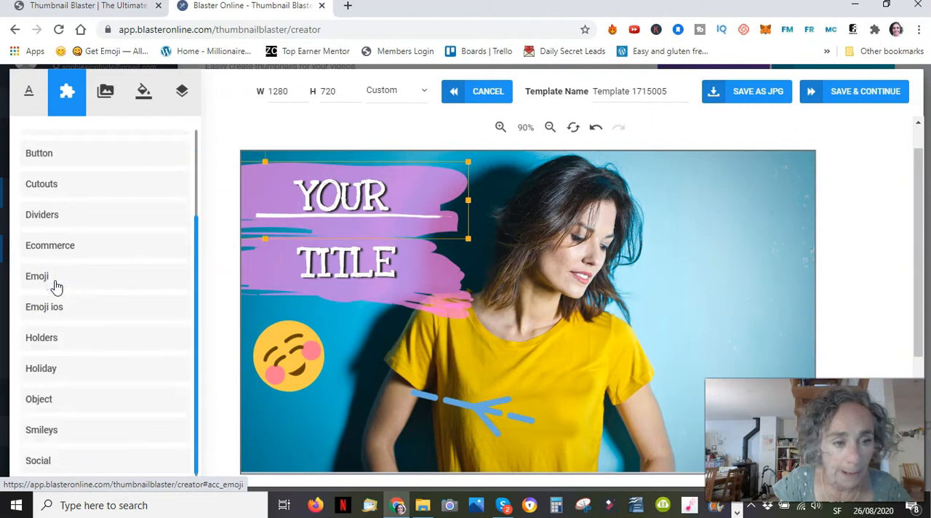
click(49, 338)
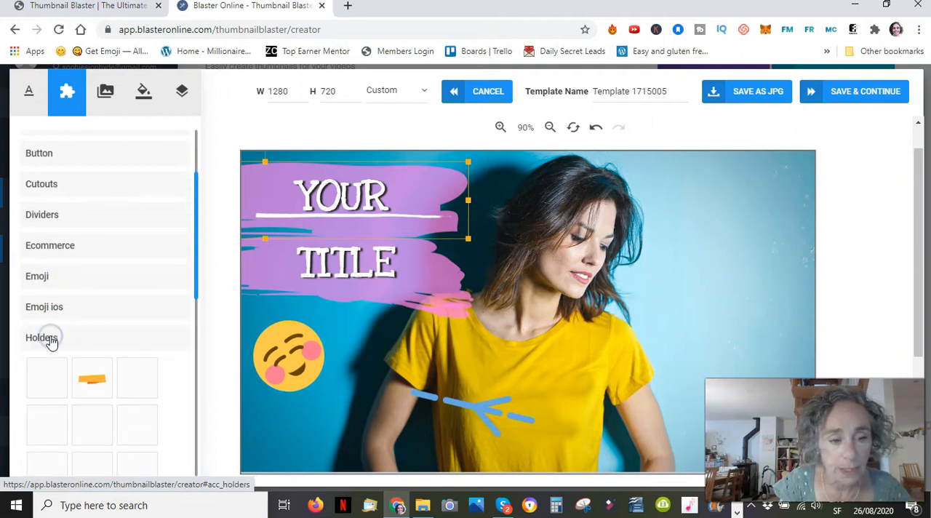
scroll(104, 357, down, 5)
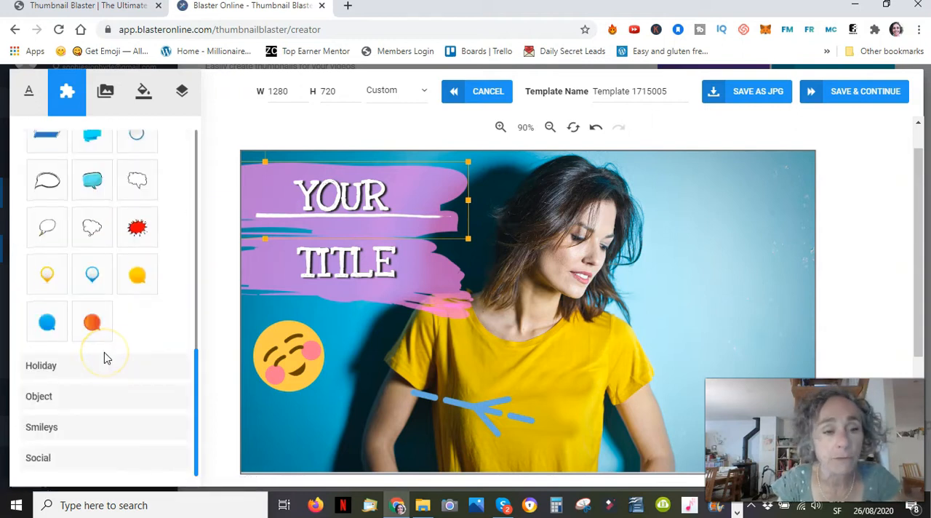
scroll(107, 358, up, 1)
scroll(107, 358, up, 1)
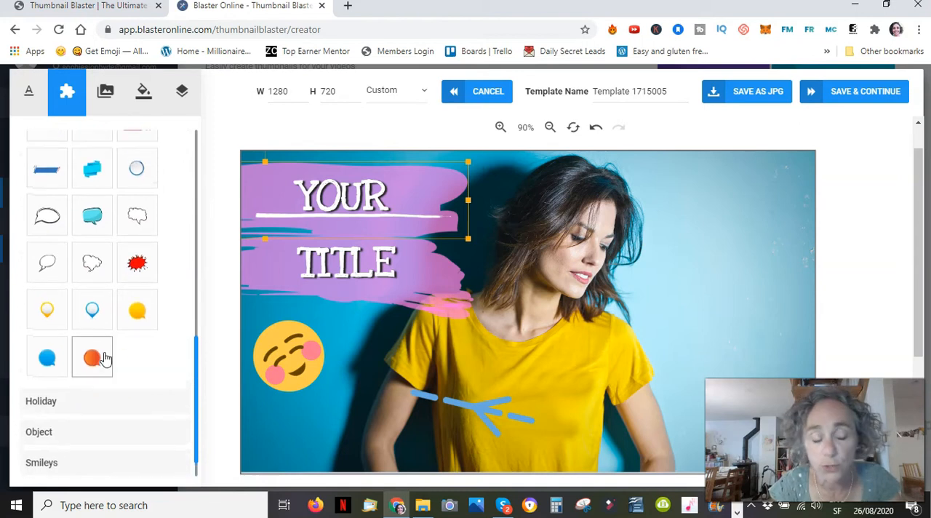
scroll(107, 358, down, 2)
click(63, 365)
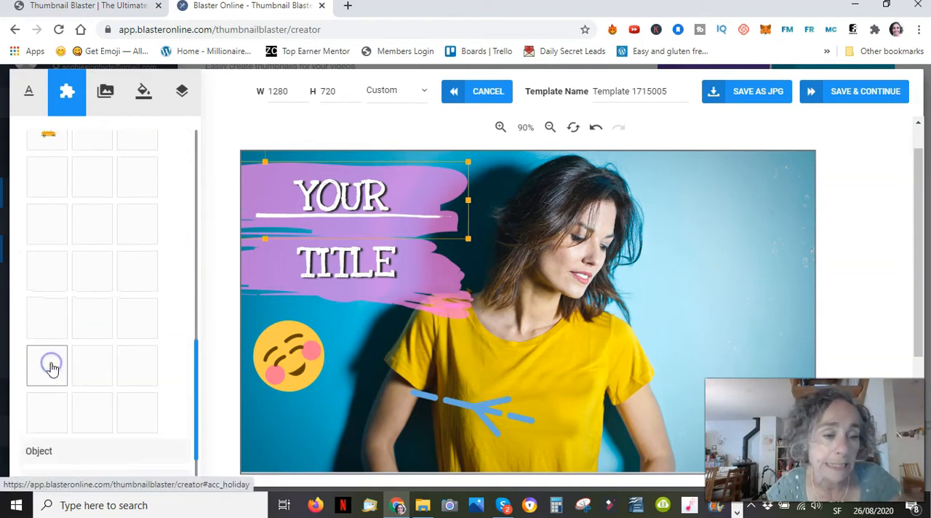
scroll(51, 369, down, 2)
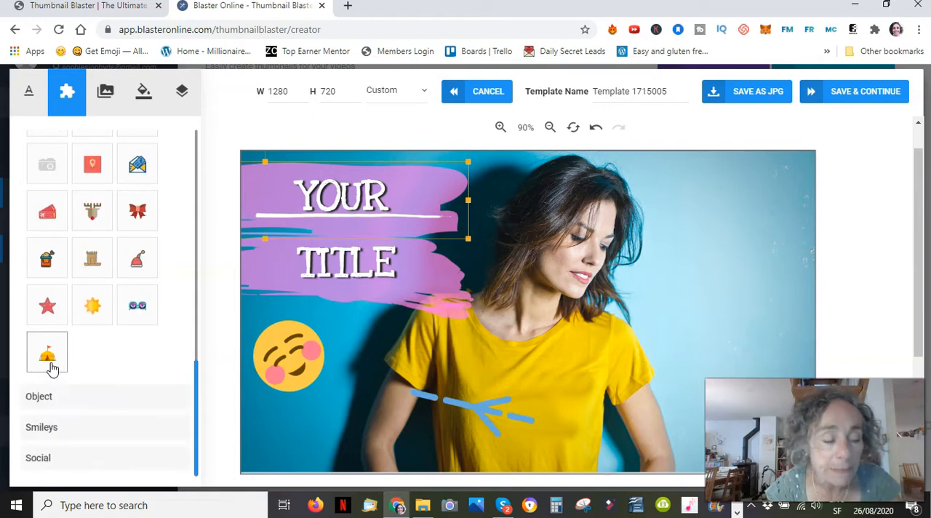
click(51, 369)
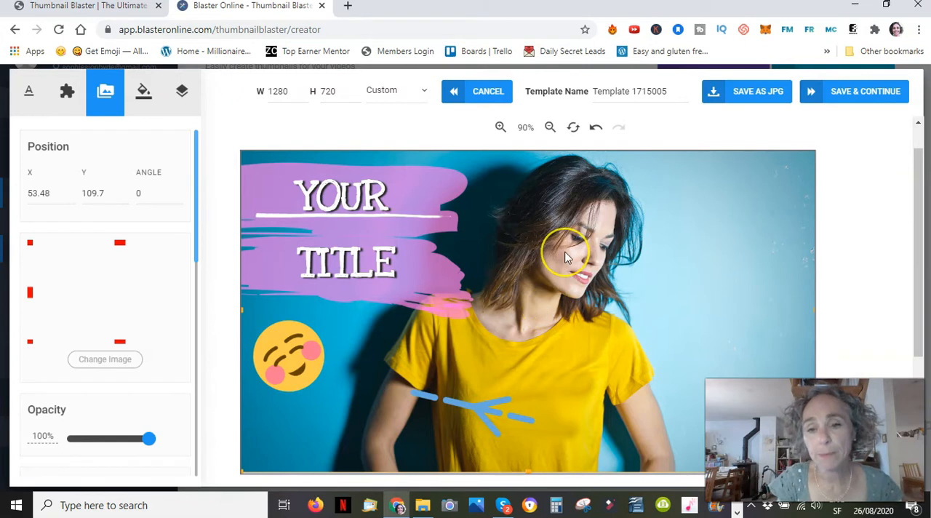
Step: Close the template editor without saving and return to the template list
click(468, 398)
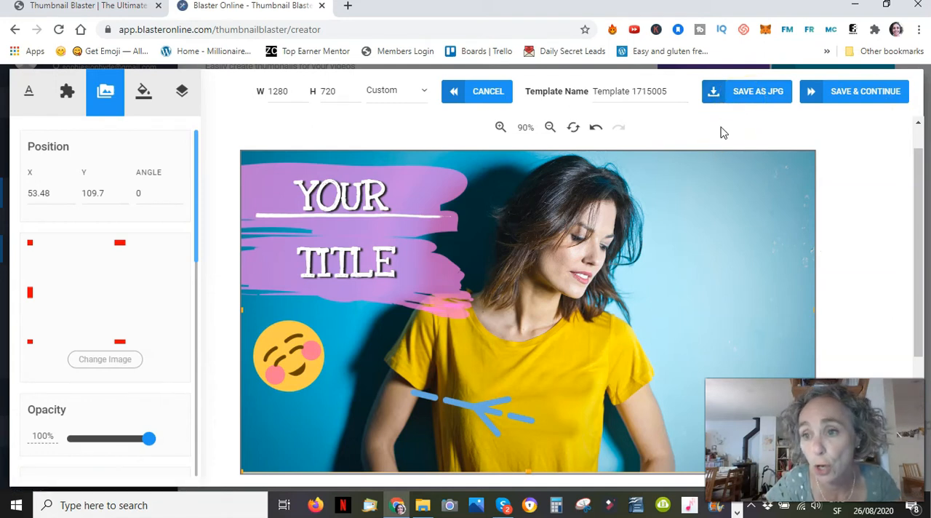
click(500, 98)
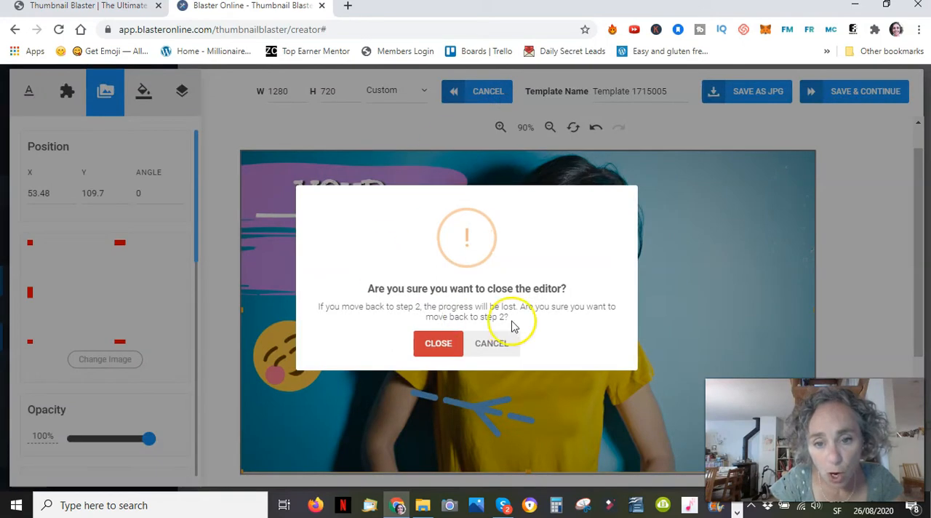
click(439, 348)
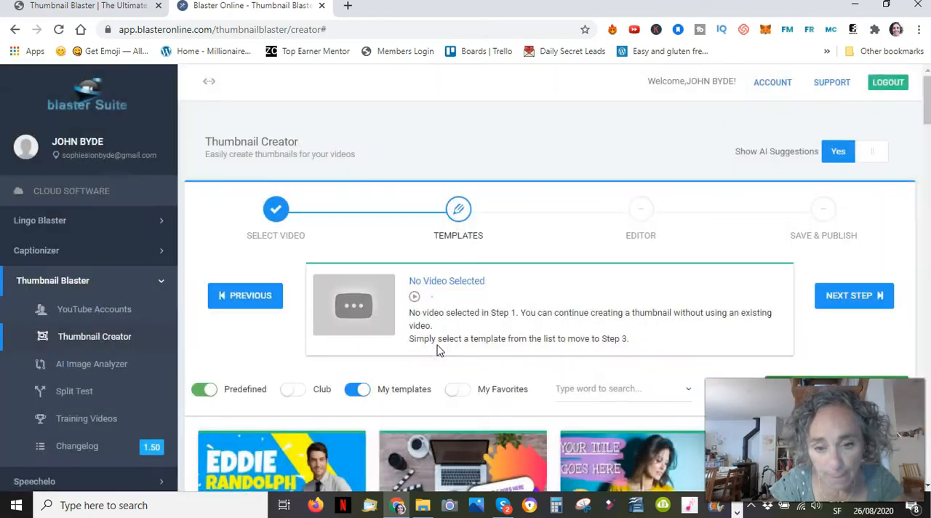
scroll(571, 408, down, 3)
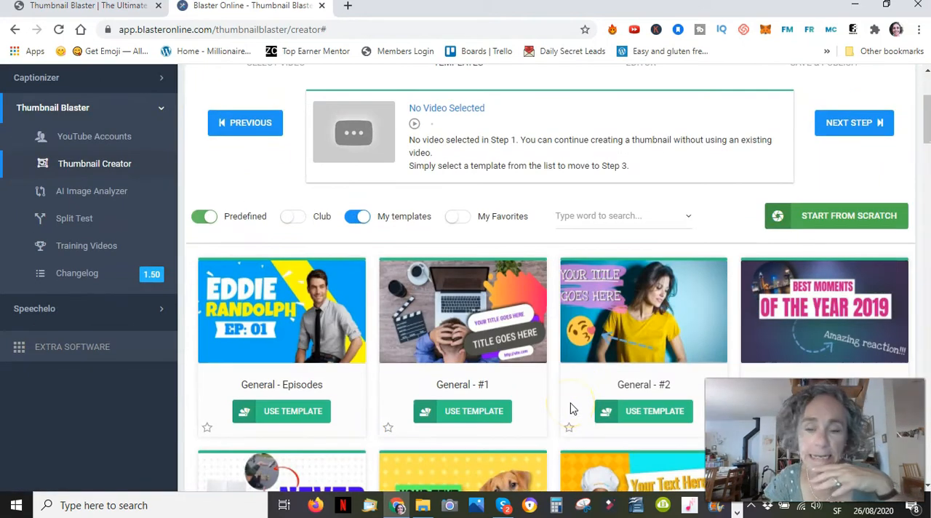
scroll(570, 409, down, 1)
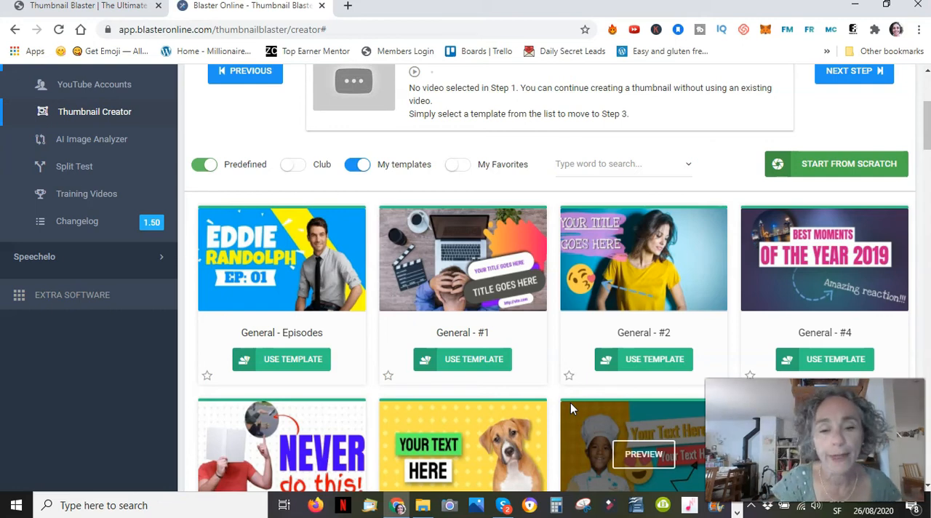
Step: Open a blank 1280 × 720 canvas from scratch, look it over, and close the editor without saving
scroll(571, 404, down, 2)
scroll(571, 409, up, 3)
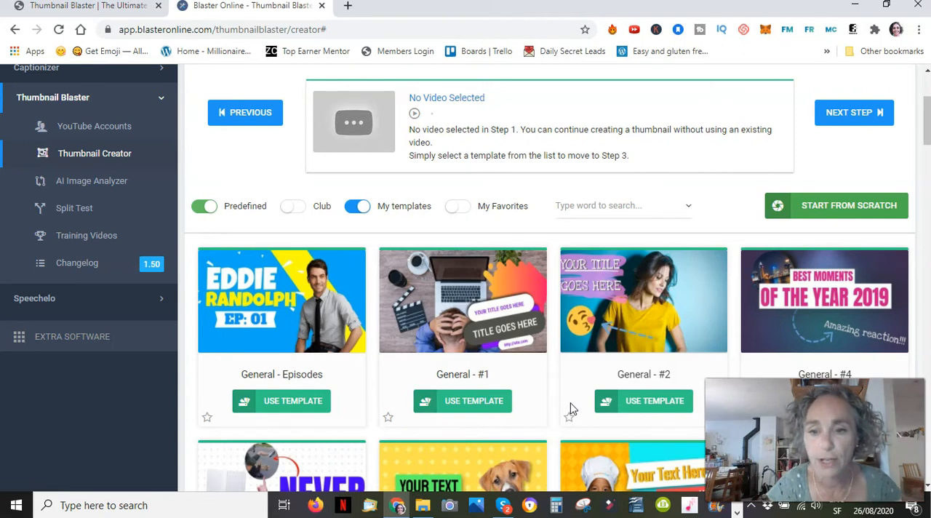
mouse_move(654, 284)
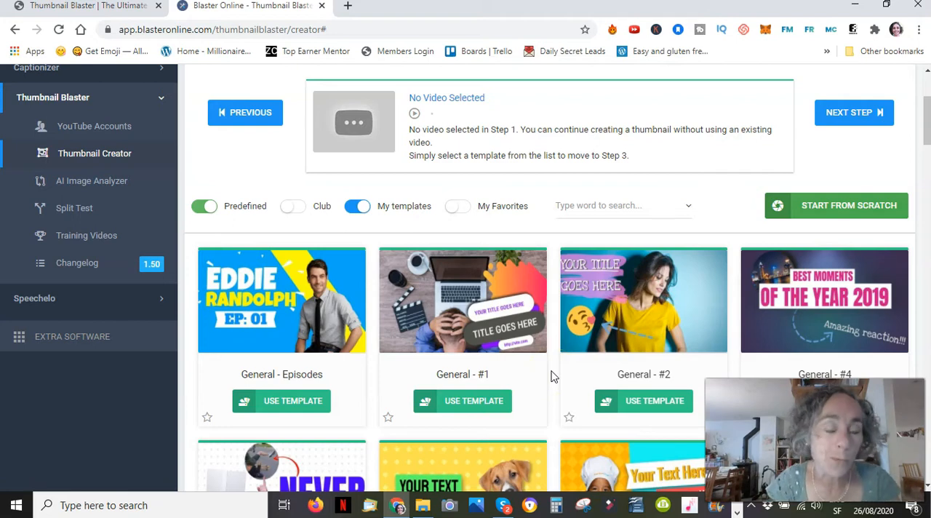
click(848, 211)
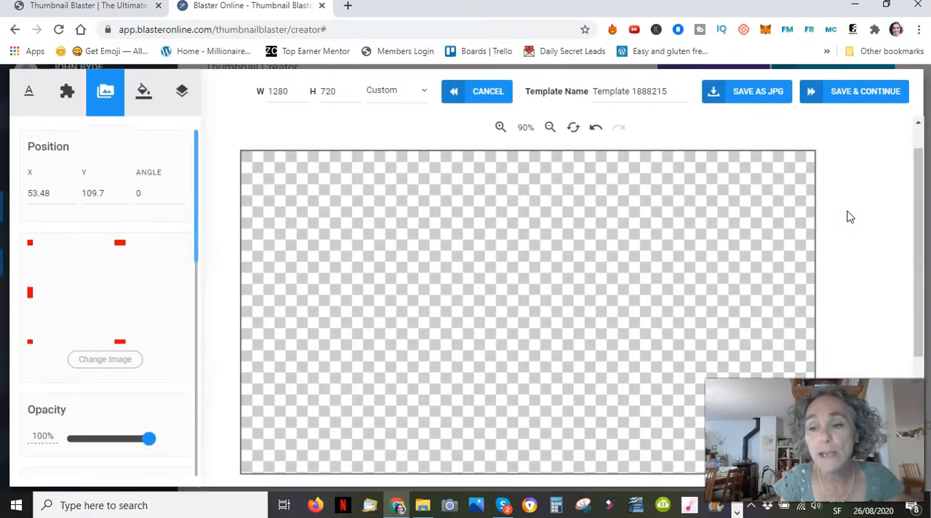
scroll(476, 297, down, 3)
scroll(478, 299, up, 3)
scroll(478, 299, up, 1)
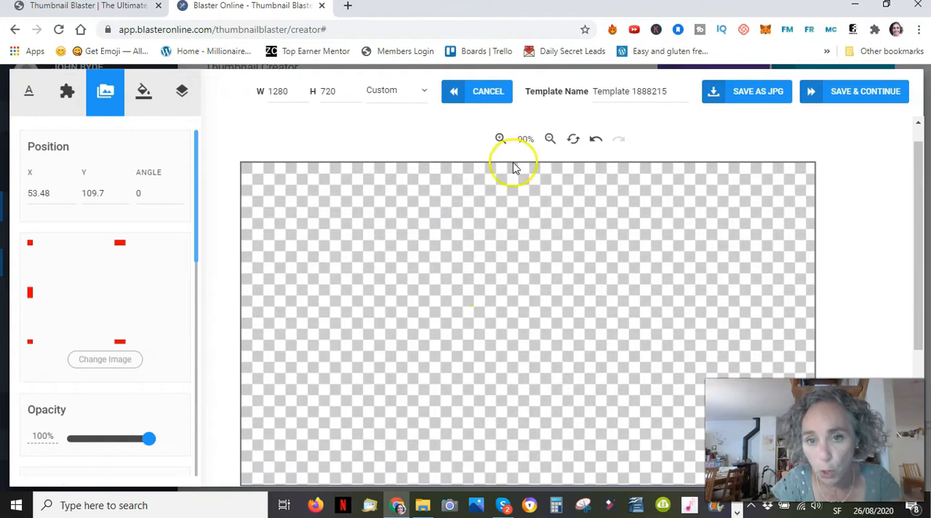
click(491, 95)
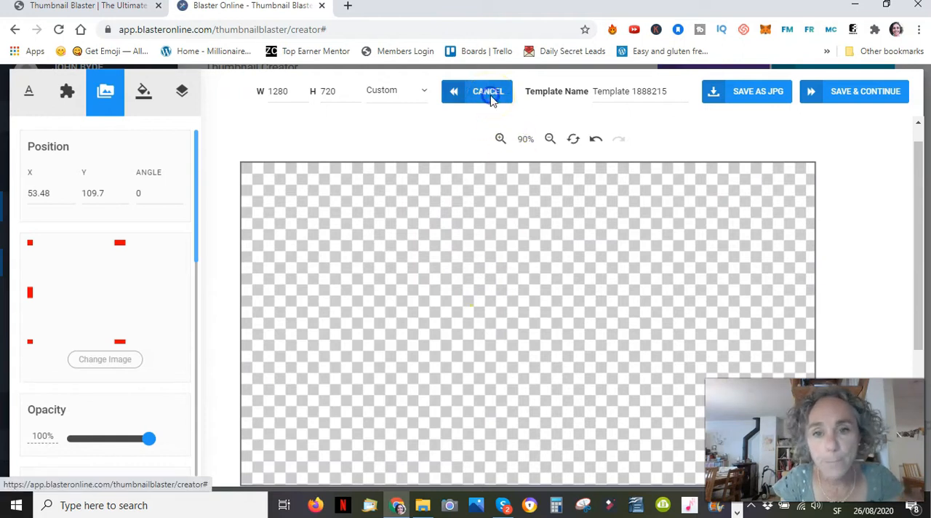
click(437, 344)
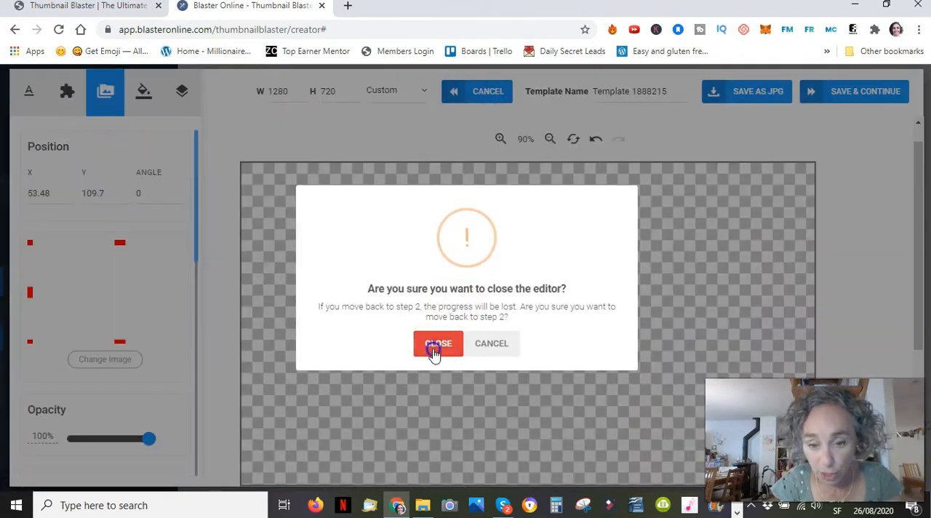
Step: Hide the predefined templates so only My templates are listed, and browse the saved motivation and review designs
scroll(433, 352, down, 3)
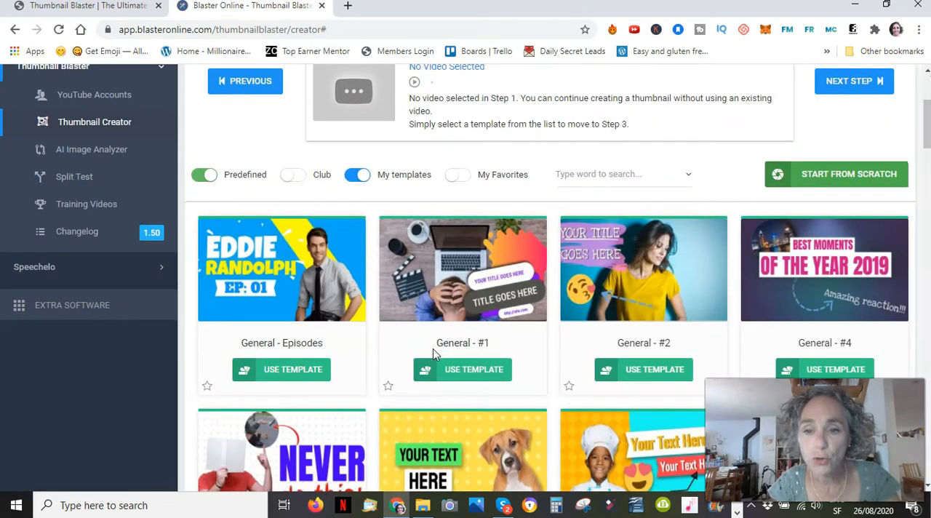
click(194, 180)
click(357, 179)
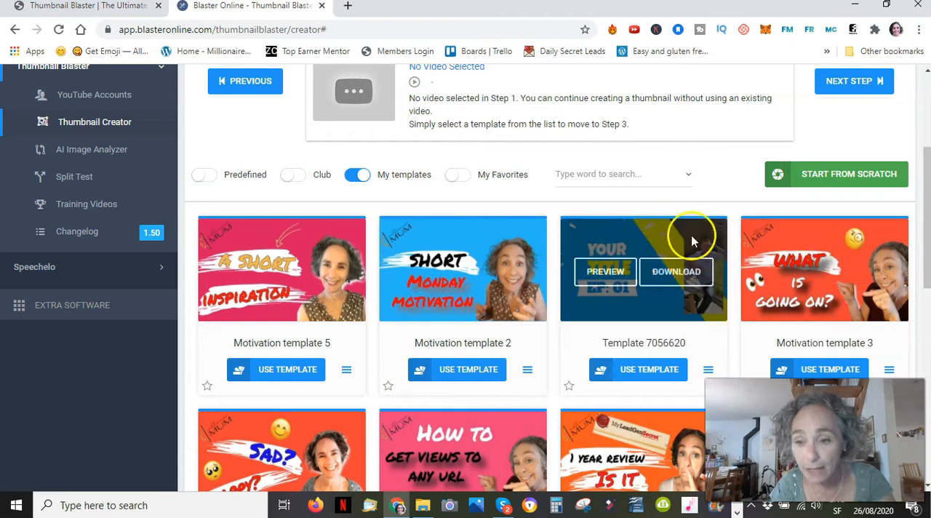
scroll(370, 376, down, 2)
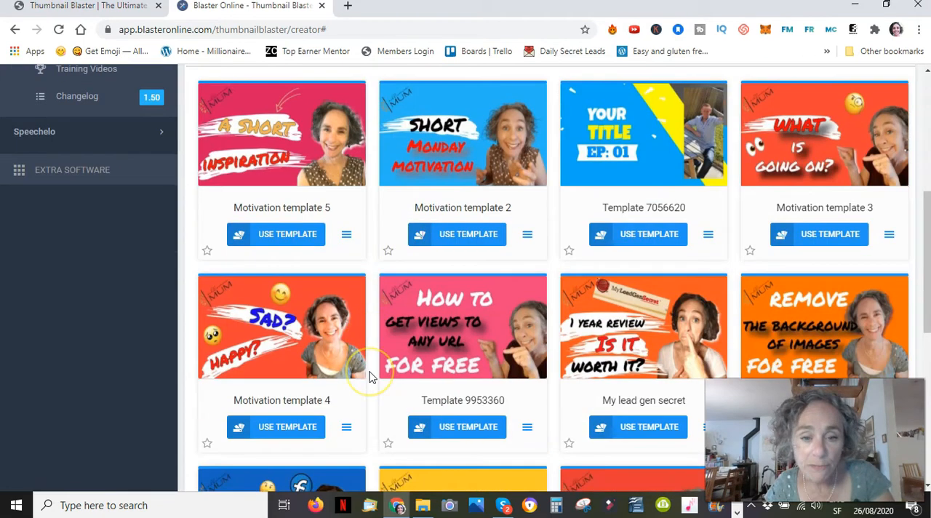
scroll(369, 376, up, 1)
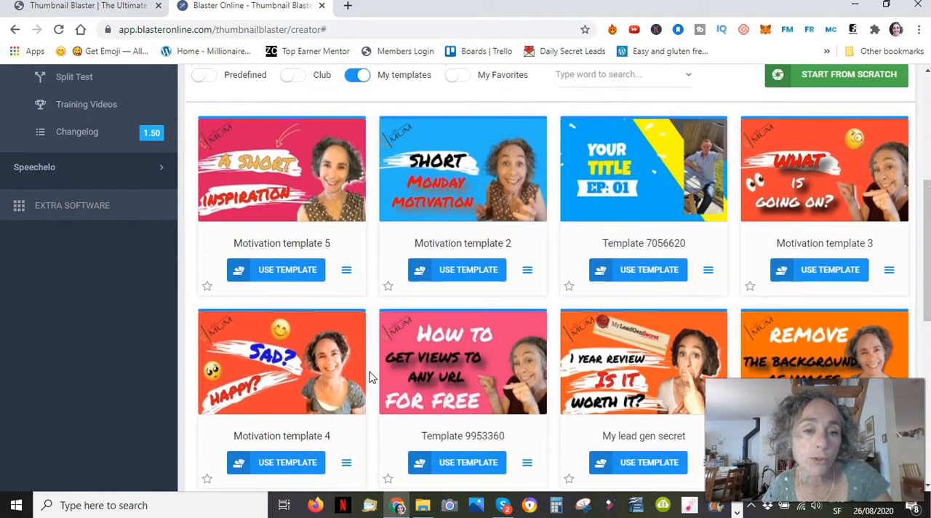
scroll(370, 376, up, 1)
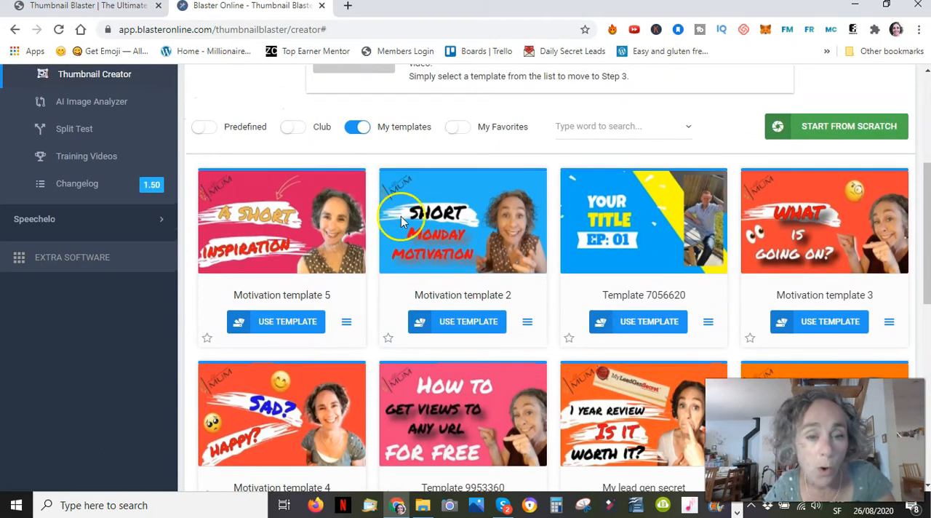
mouse_move(344, 187)
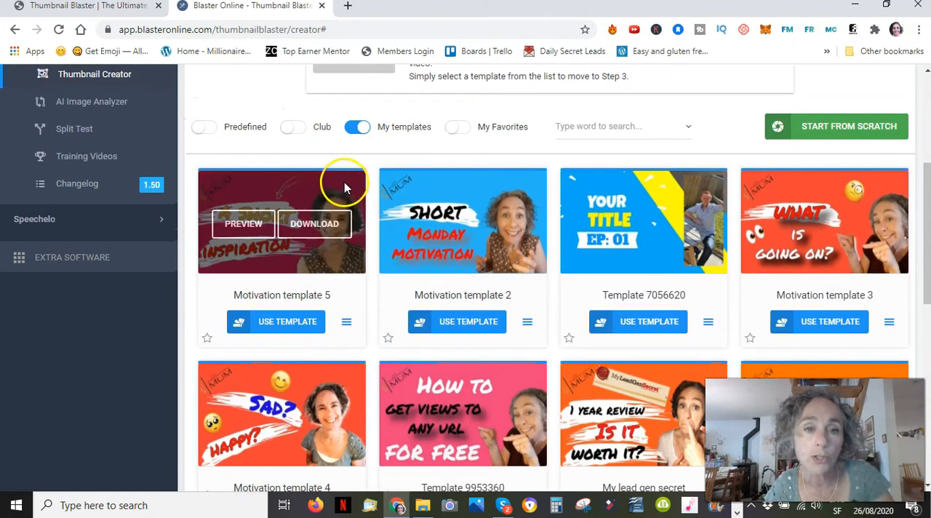
Step: Open Motivation template 5 in the editor and change its background to solid purple #512da8
click(285, 327)
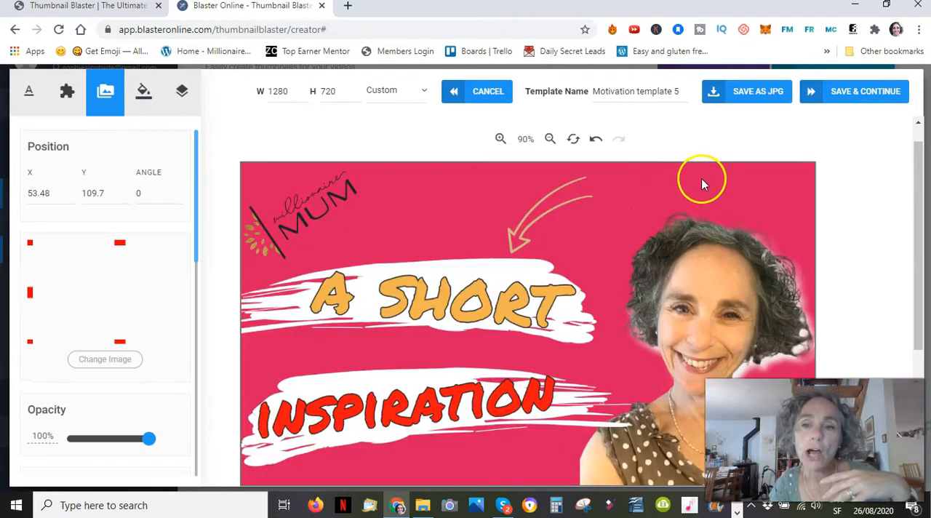
click(701, 182)
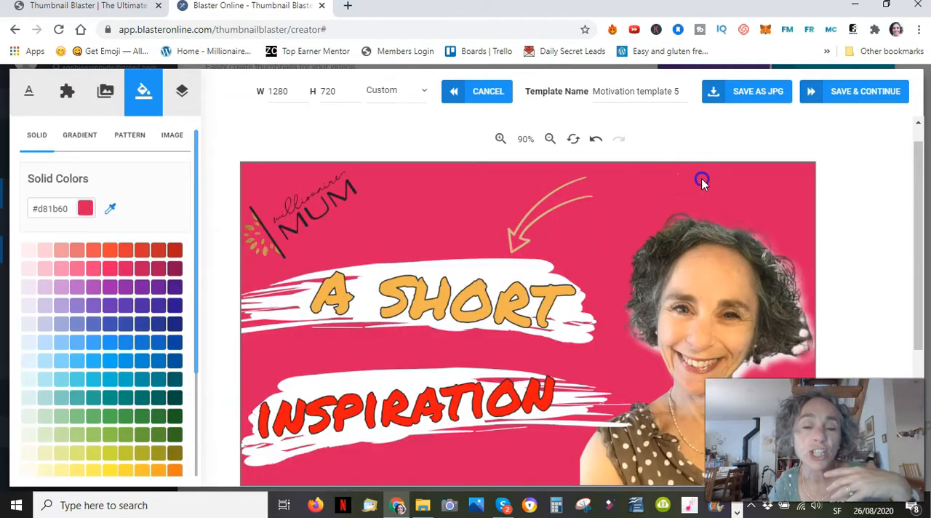
click(140, 309)
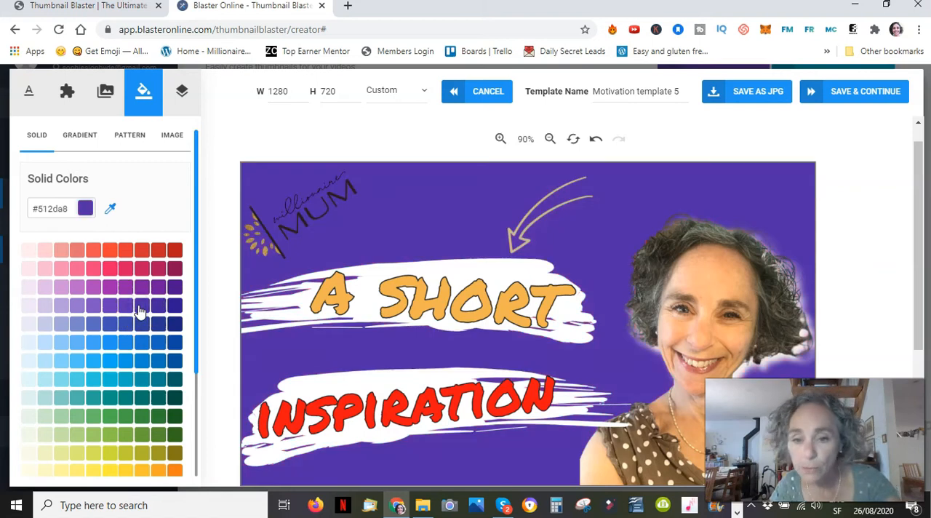
Step: Review the text options of A SHORT and the portrait photo's filter, shadow and layer settings
click(411, 300)
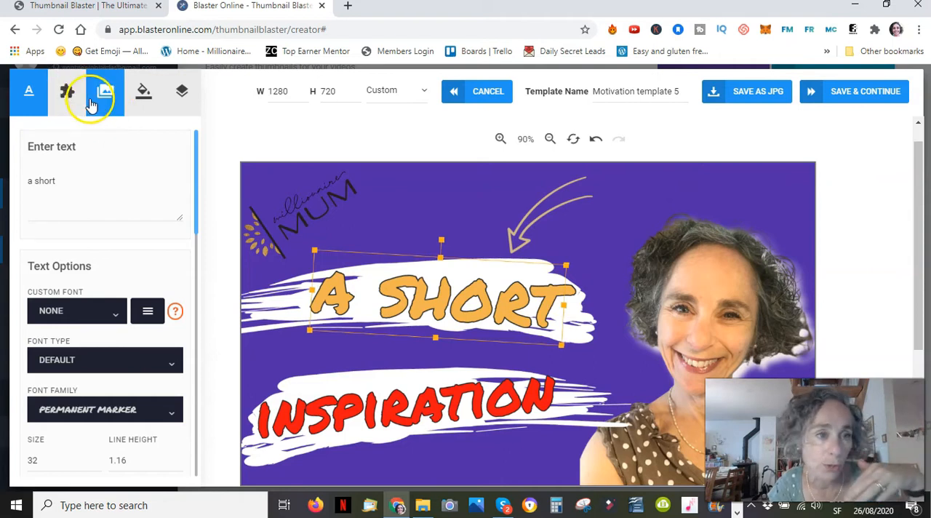
click(688, 317)
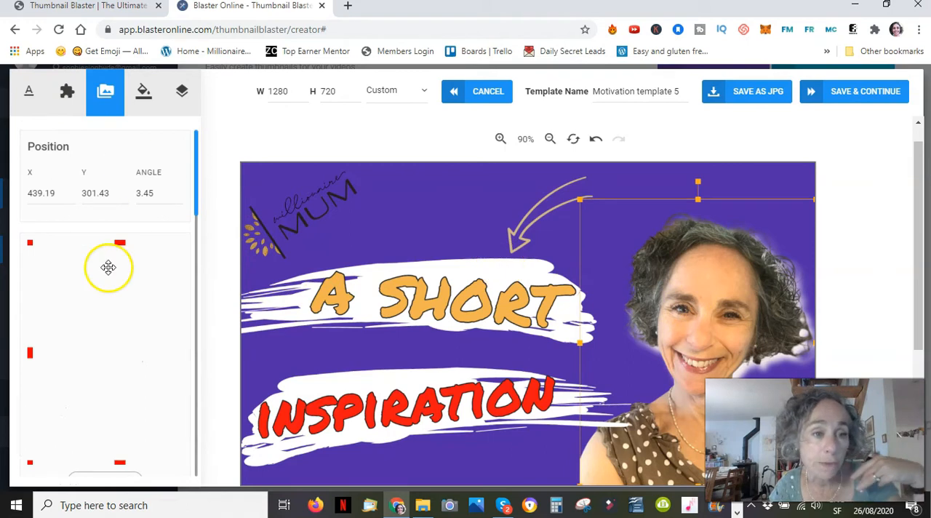
scroll(124, 309, down, 5)
scroll(124, 309, up, 5)
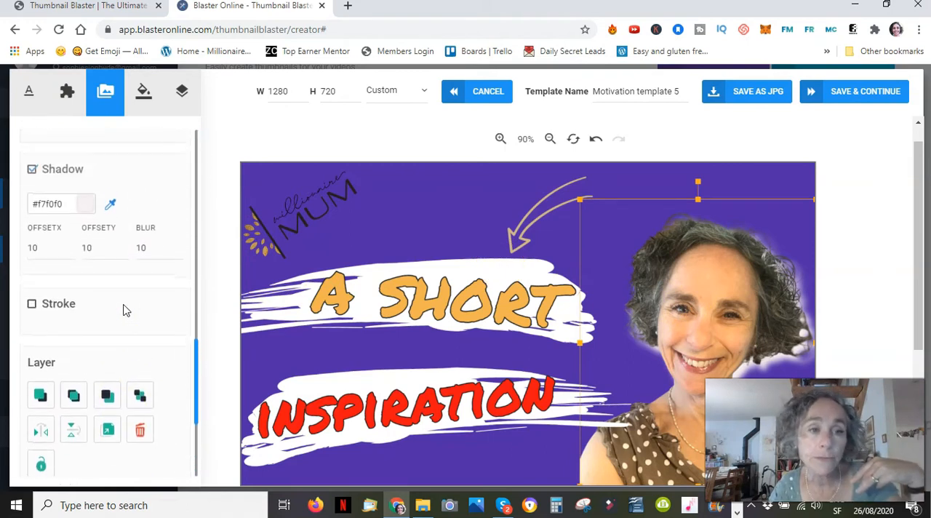
scroll(124, 310, up, 5)
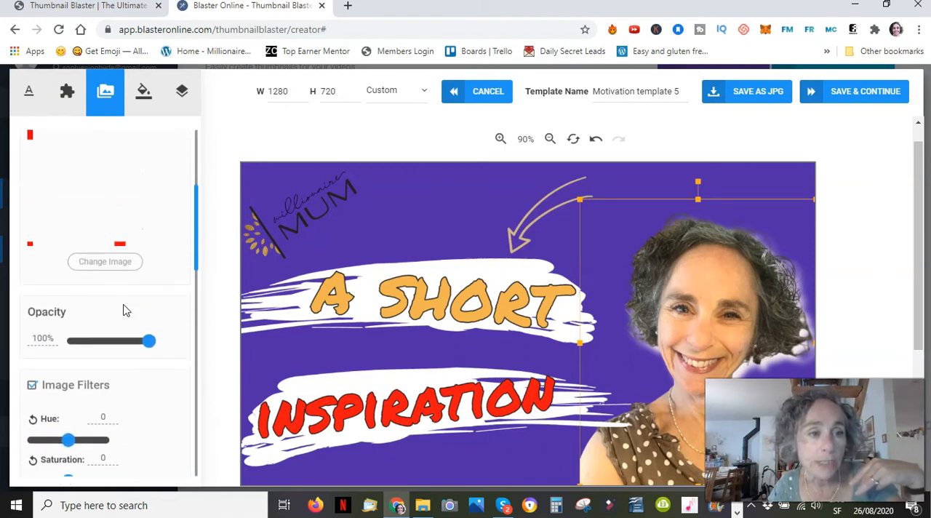
Step: Open the replacement choices for the portrait photo and browse the System and My Images libraries
click(112, 315)
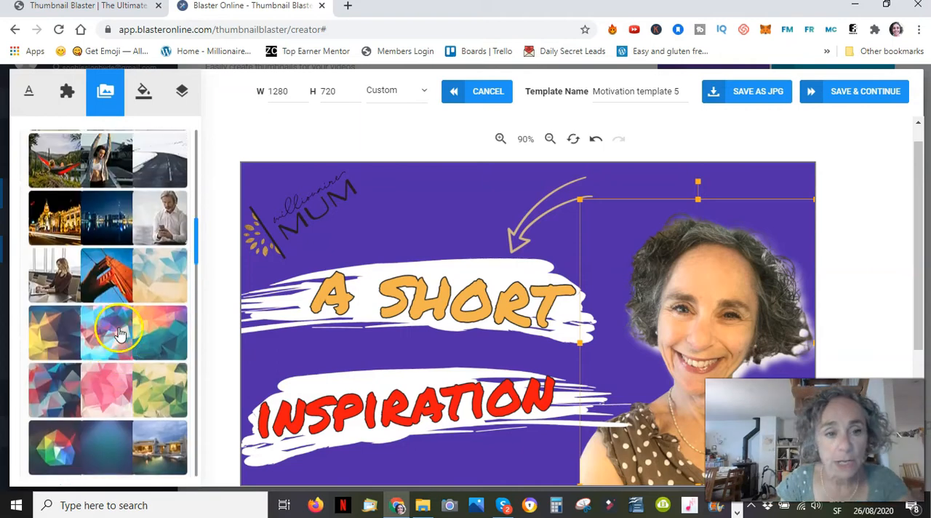
scroll(121, 333, up, 7)
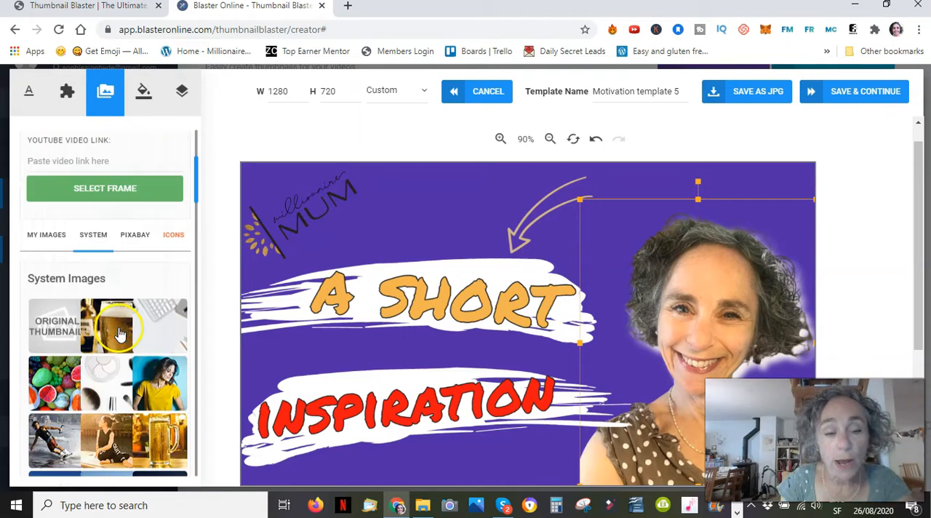
scroll(121, 334, down, 2)
scroll(120, 333, down, 8)
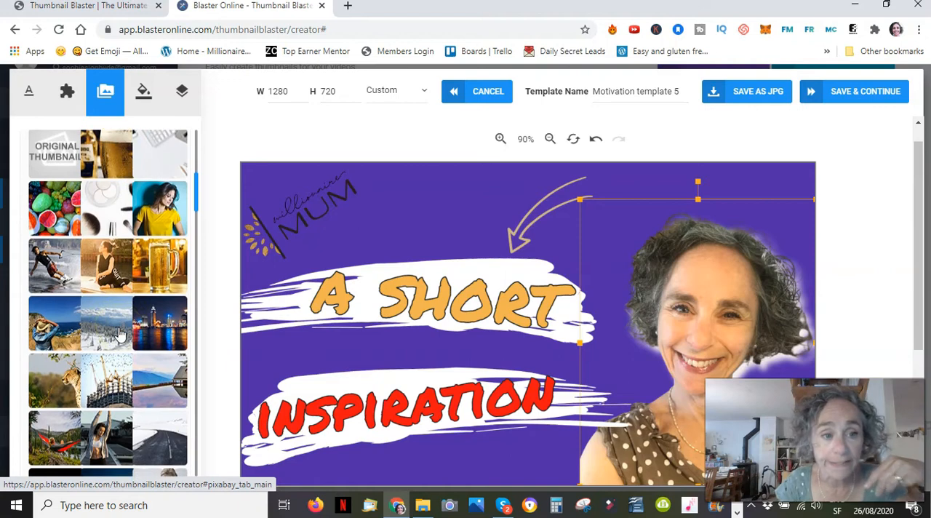
scroll(120, 333, down, 15)
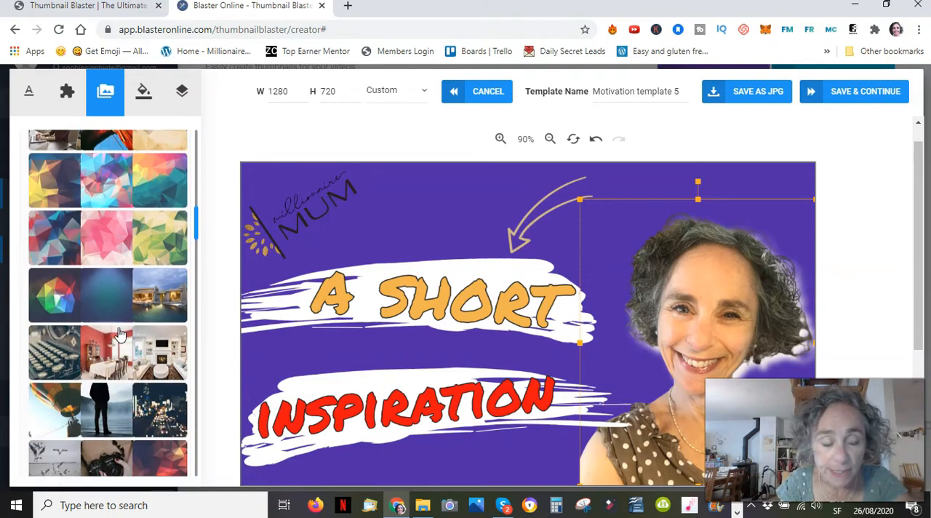
scroll(120, 333, up, 20)
scroll(120, 333, down, 1)
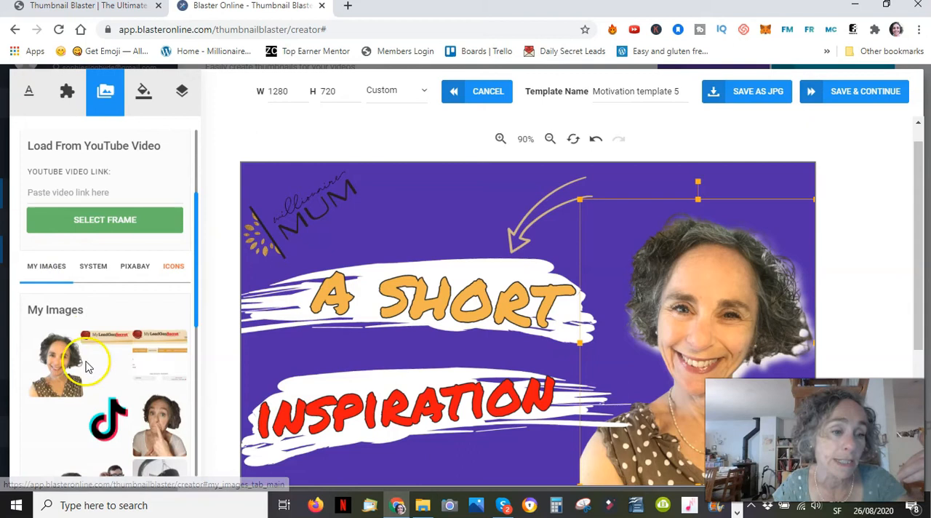
scroll(86, 366, down, 10)
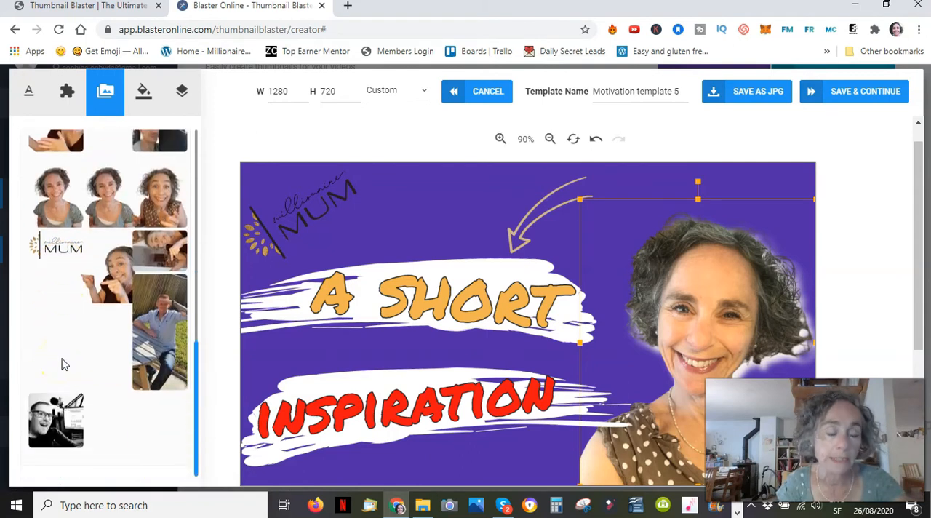
scroll(62, 364, up, 15)
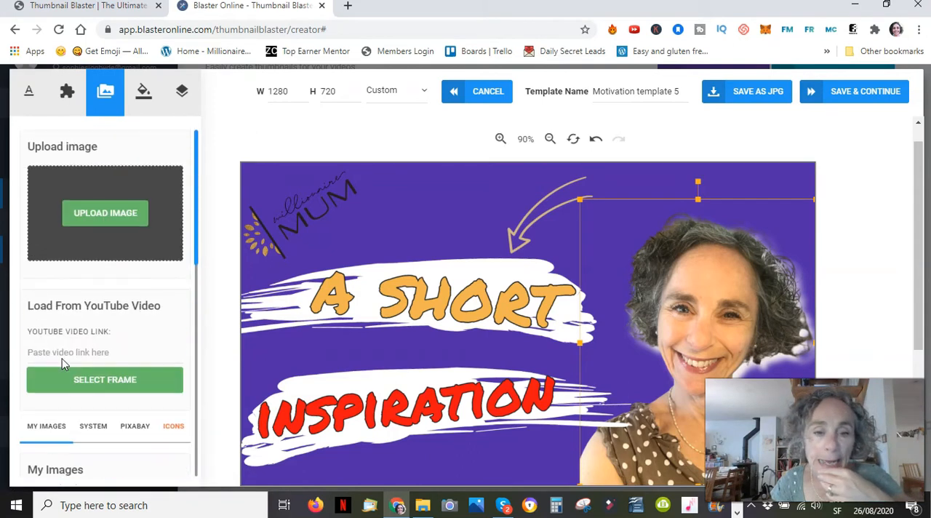
Step: Close the Motivation template 5 editor without saving and return to the template list
click(104, 334)
click(602, 277)
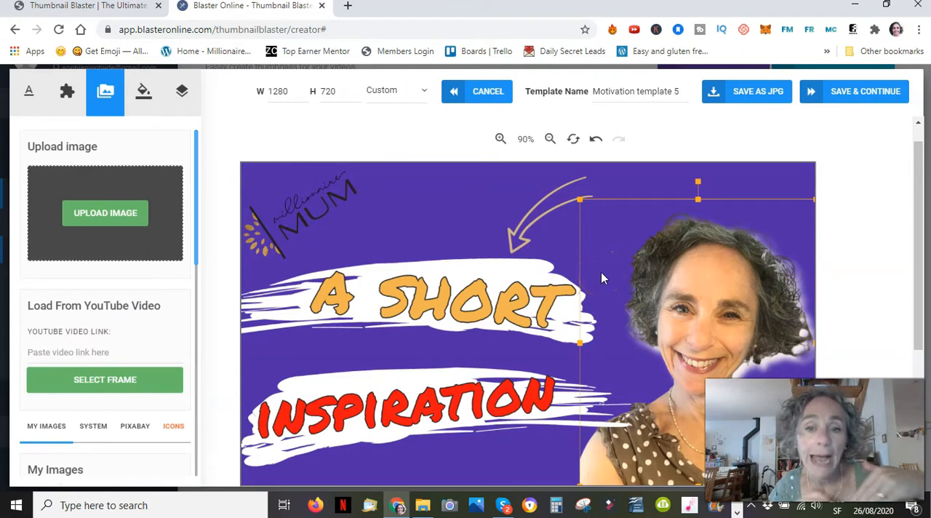
click(677, 93)
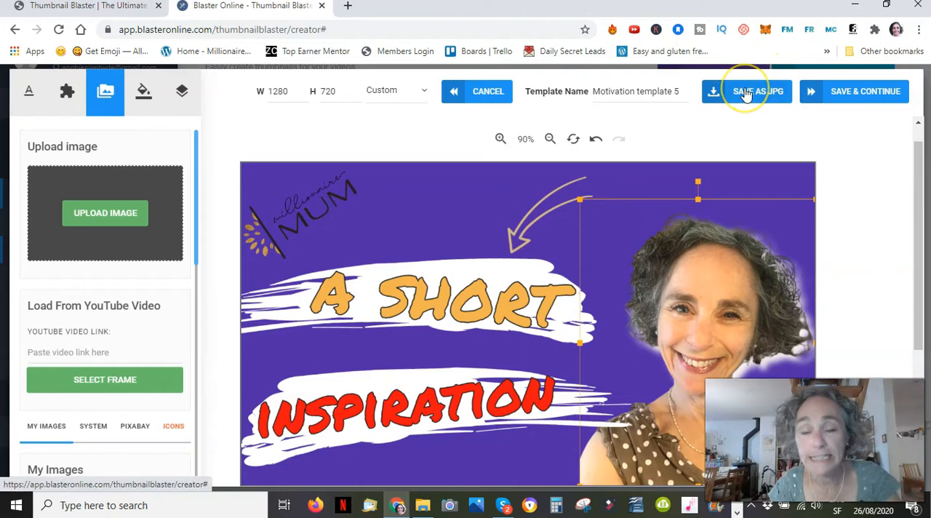
click(487, 92)
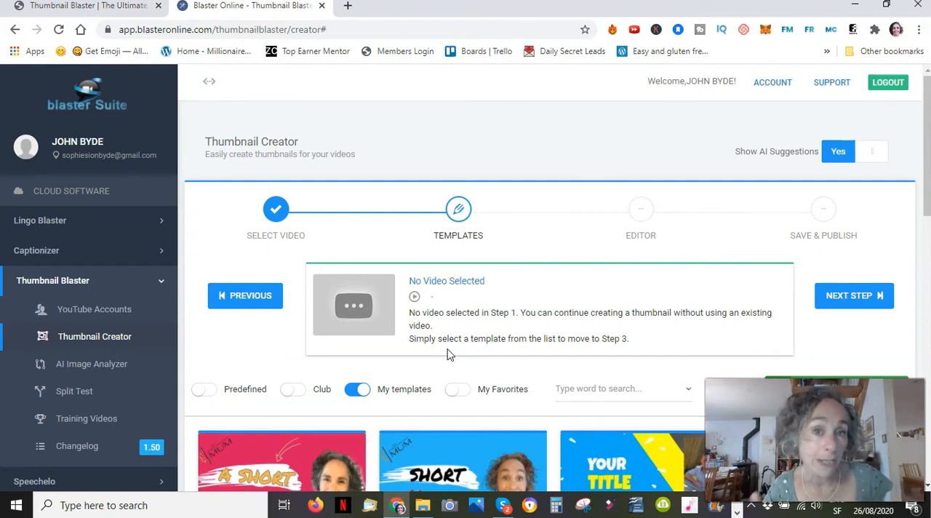
scroll(447, 349, down, 2)
scroll(447, 349, up, 2)
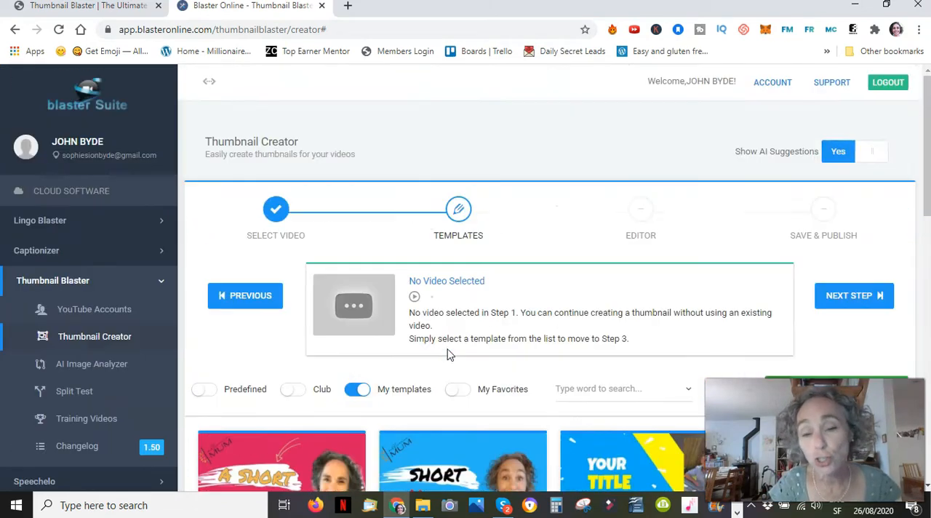
Step: Open the Millionaire mum YouTube channel in a new browser tab and look over its banner and uploads
click(344, 8)
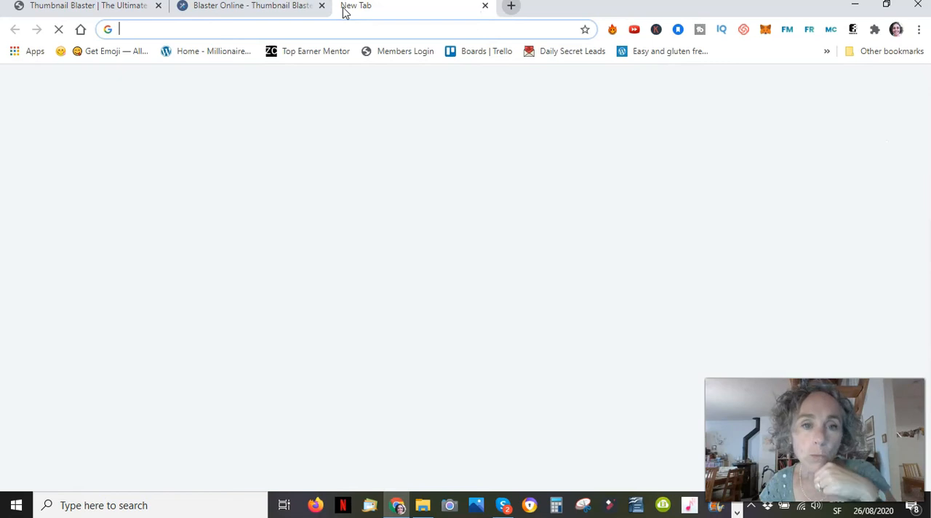
click(348, 35)
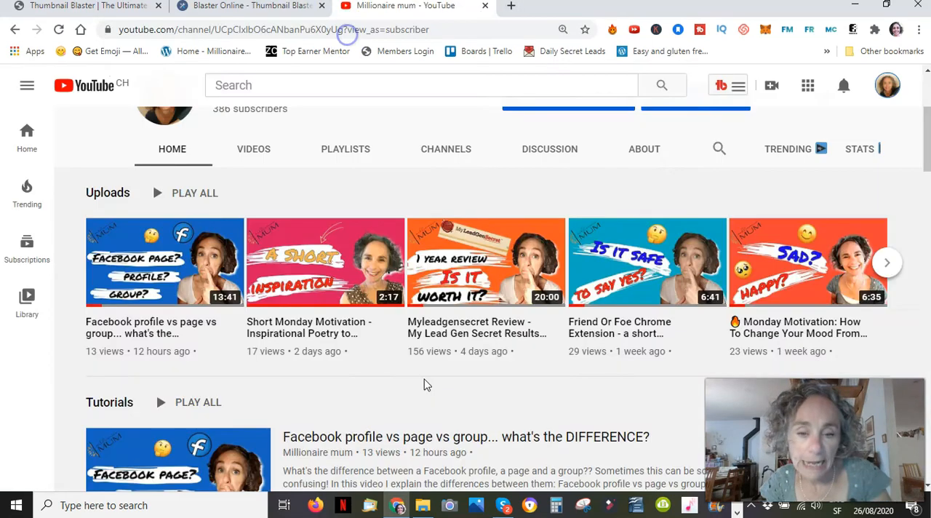
scroll(427, 385, up, 1)
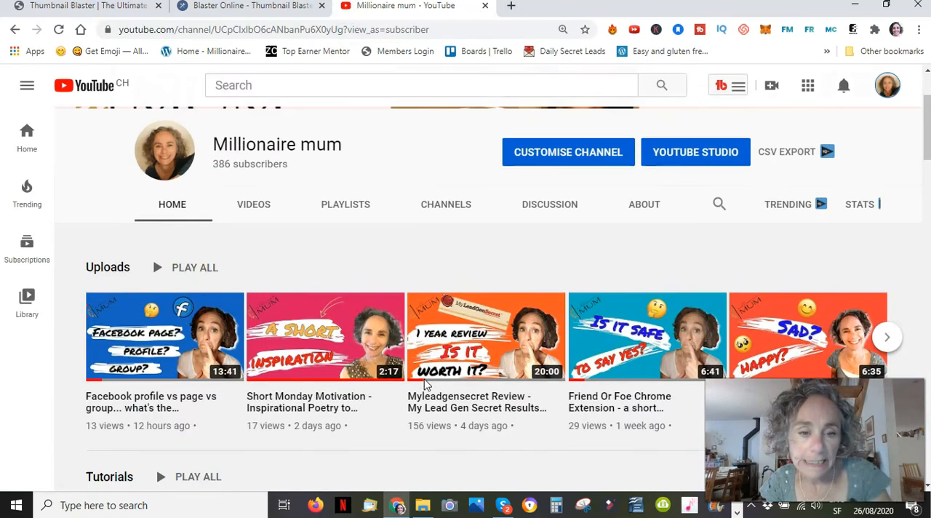
scroll(427, 385, up, 2)
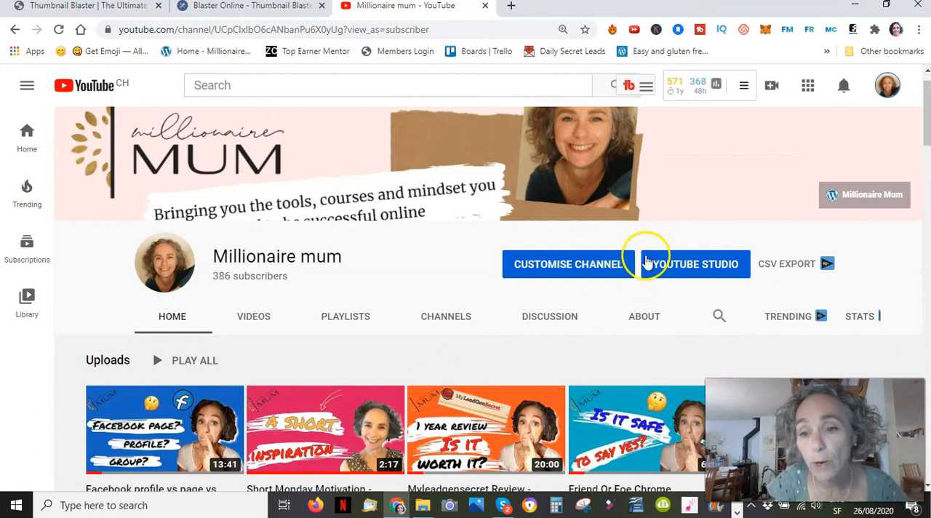
Step: Go to YouTube Studio and open the channel's analytics overview
click(670, 266)
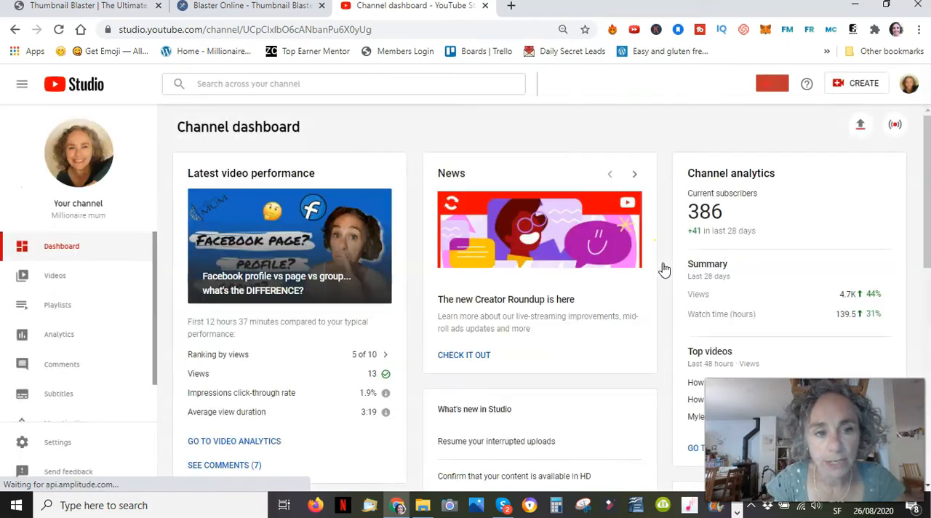
click(61, 337)
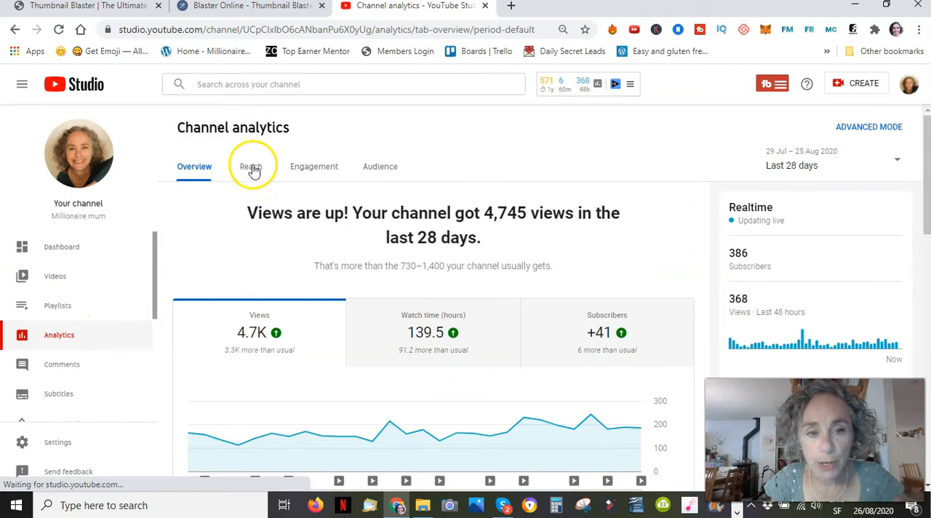
Step: View the channel's Reach analytics for the last 28 days
click(251, 168)
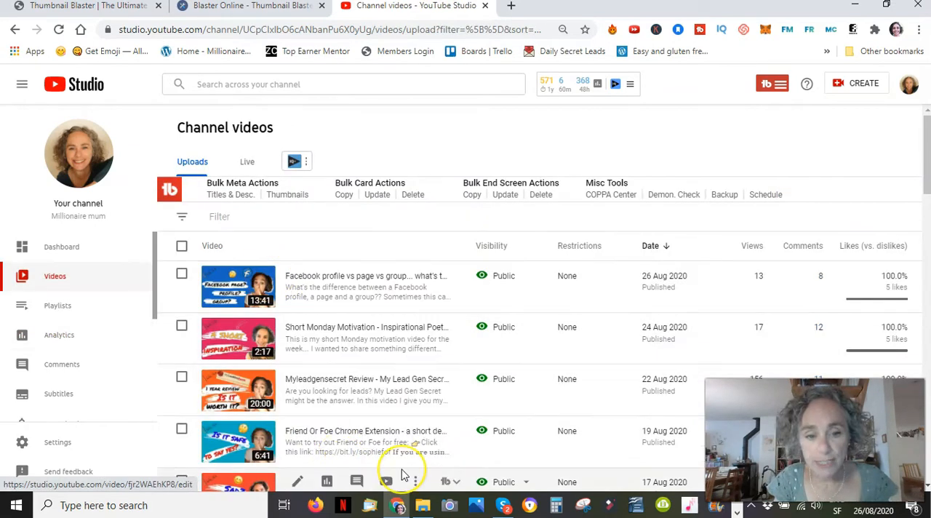
Step: Open the channel's list of uploaded videos and look through the thumbnails of the recent and older uploads
scroll(402, 474, down, 6)
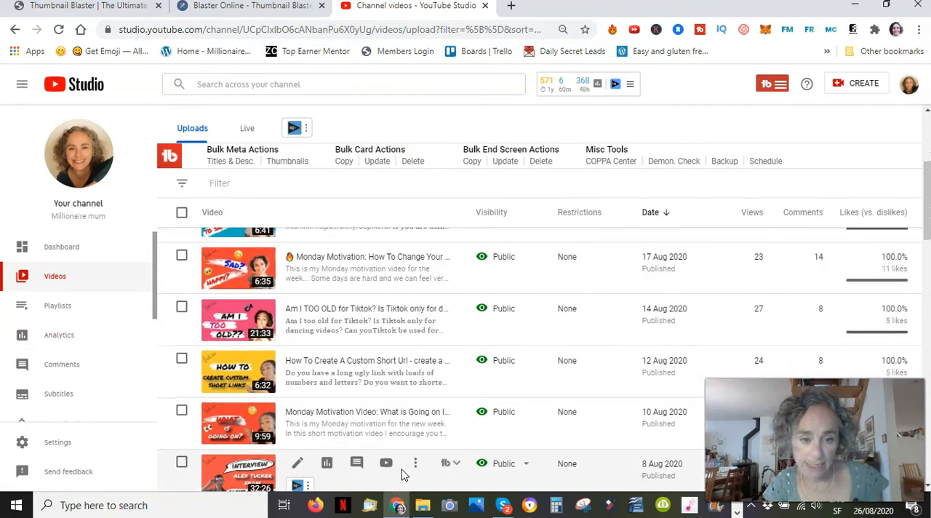
scroll(402, 474, down, 4)
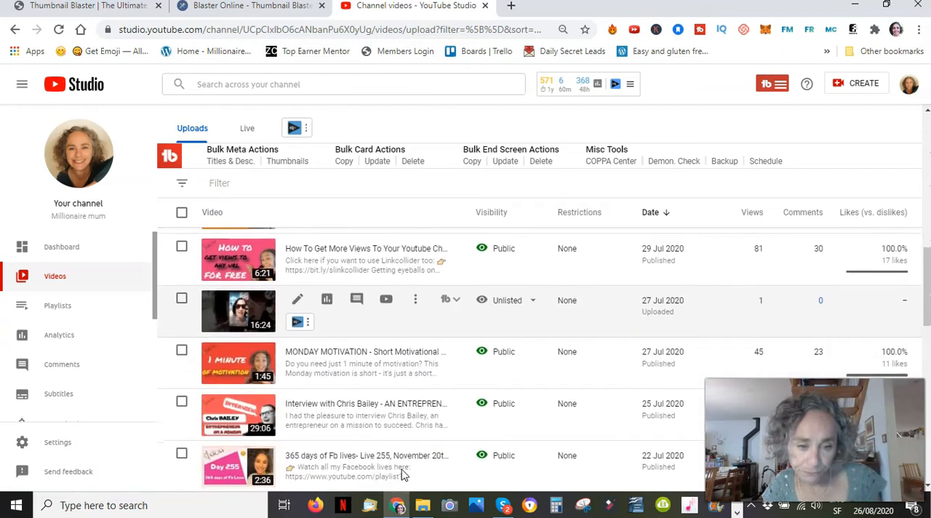
scroll(405, 475, down, 1)
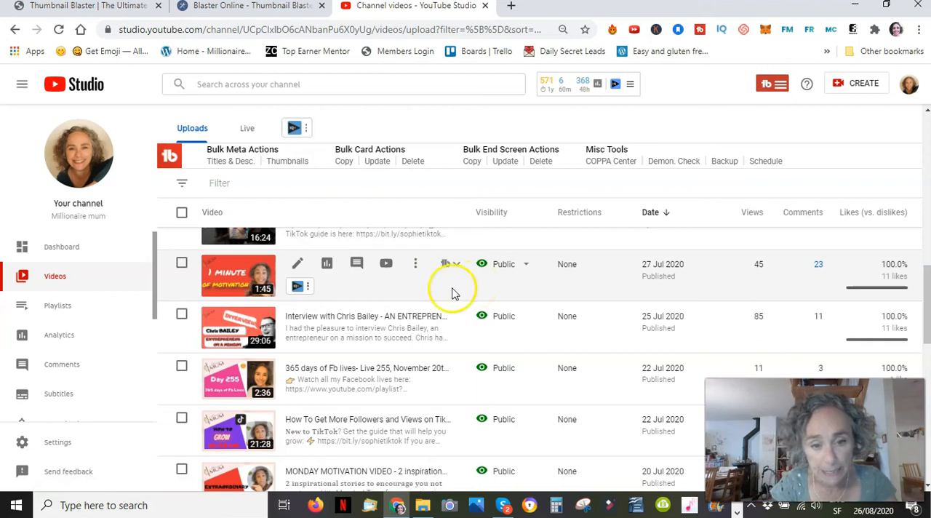
scroll(447, 298, up, 8)
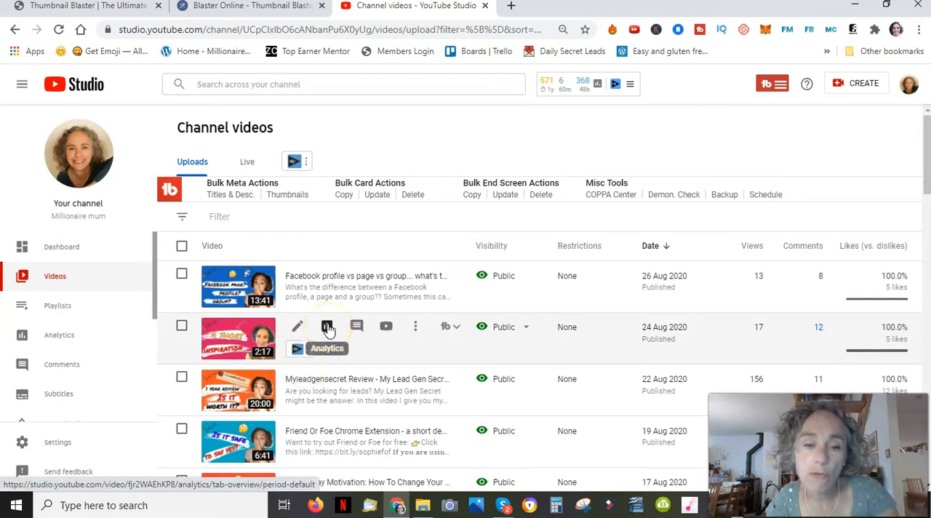
scroll(329, 328, down, 2)
scroll(328, 328, up, 1)
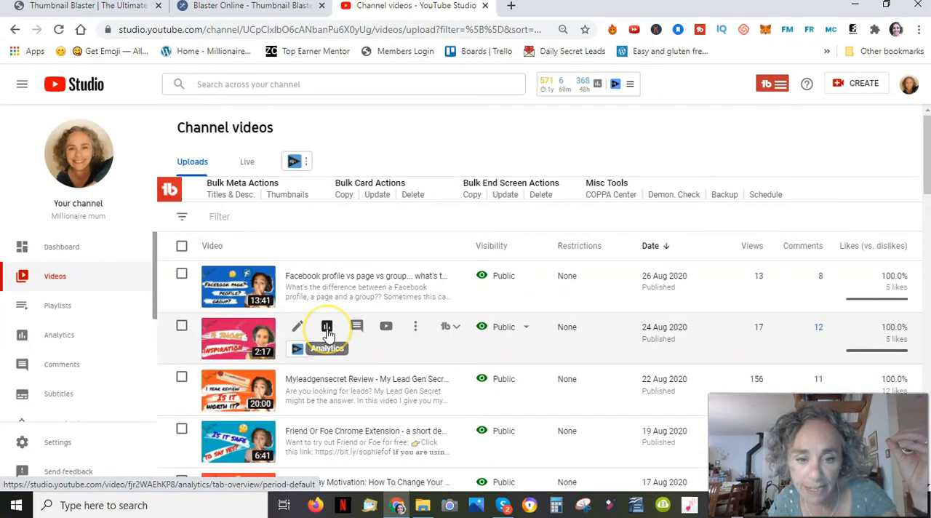
click(330, 383)
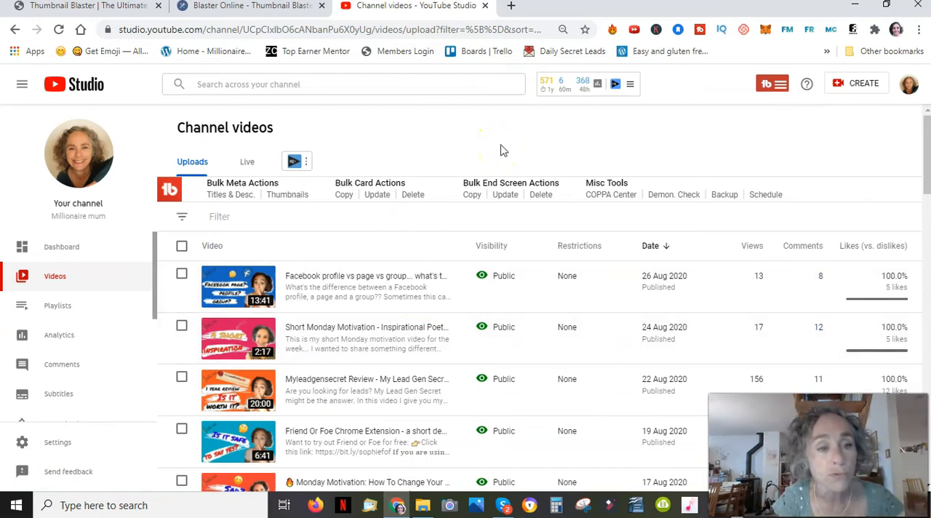
Step: Return to the channel analytics and compare the Reach figures for June with those for August
click(69, 339)
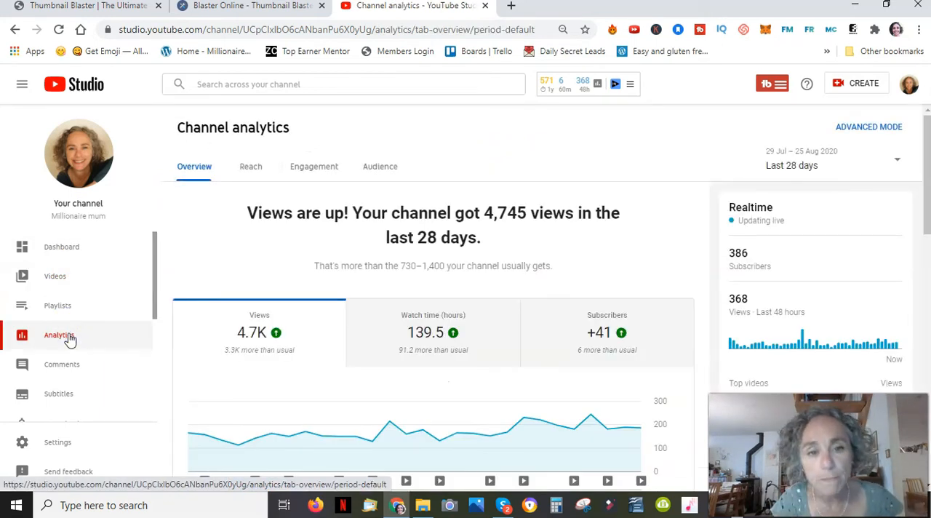
click(897, 166)
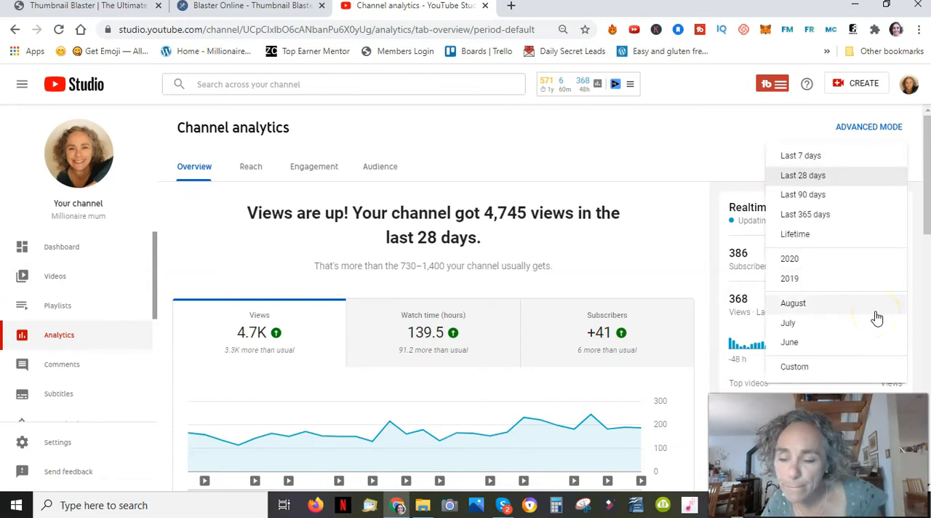
click(799, 344)
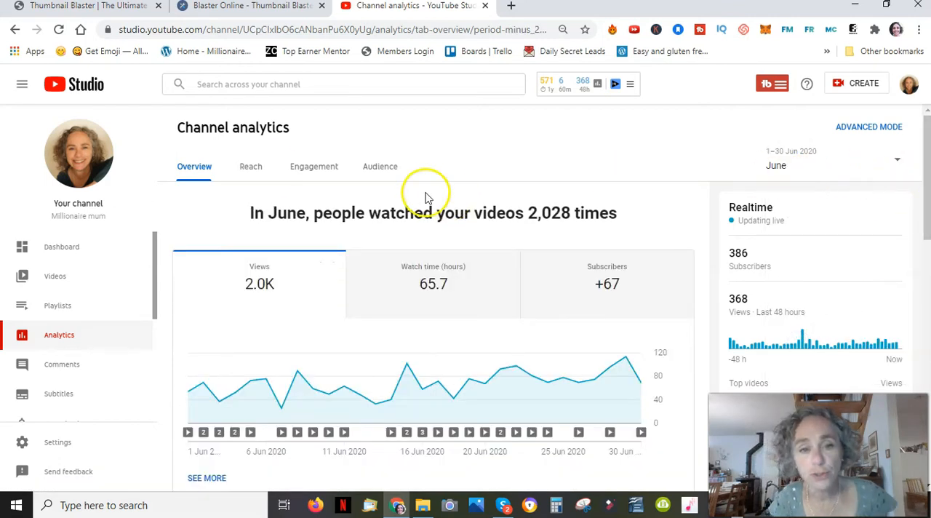
click(252, 170)
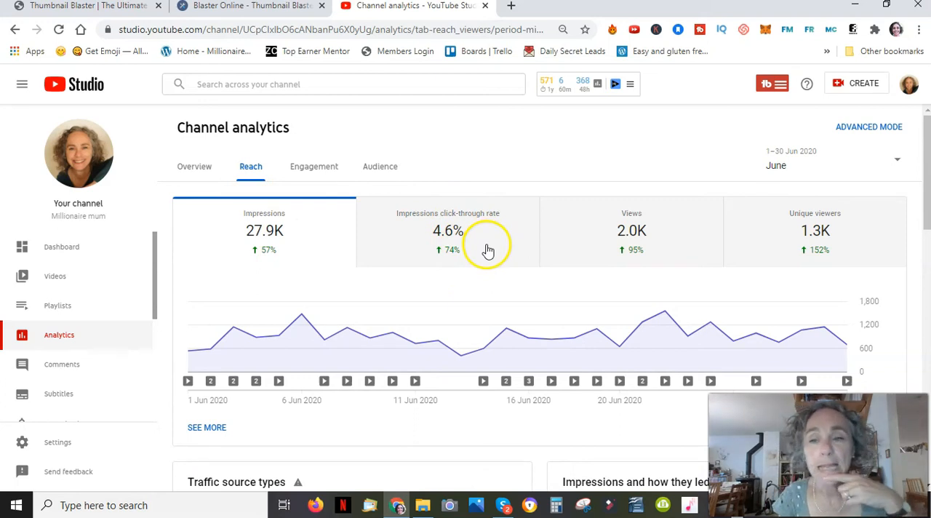
click(898, 165)
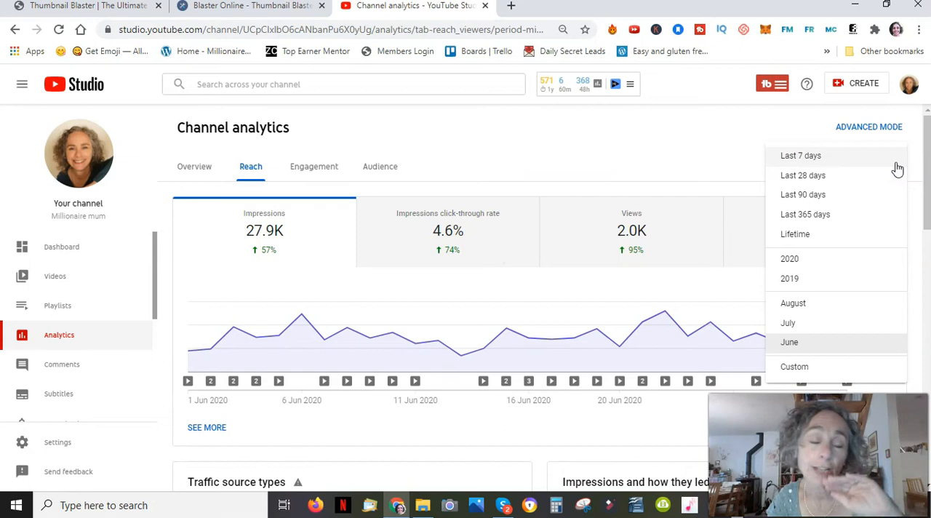
click(801, 306)
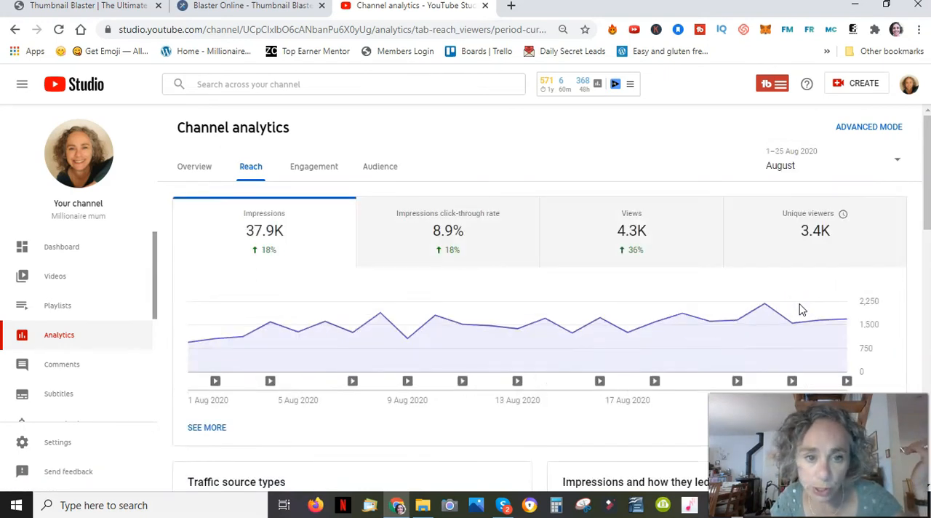